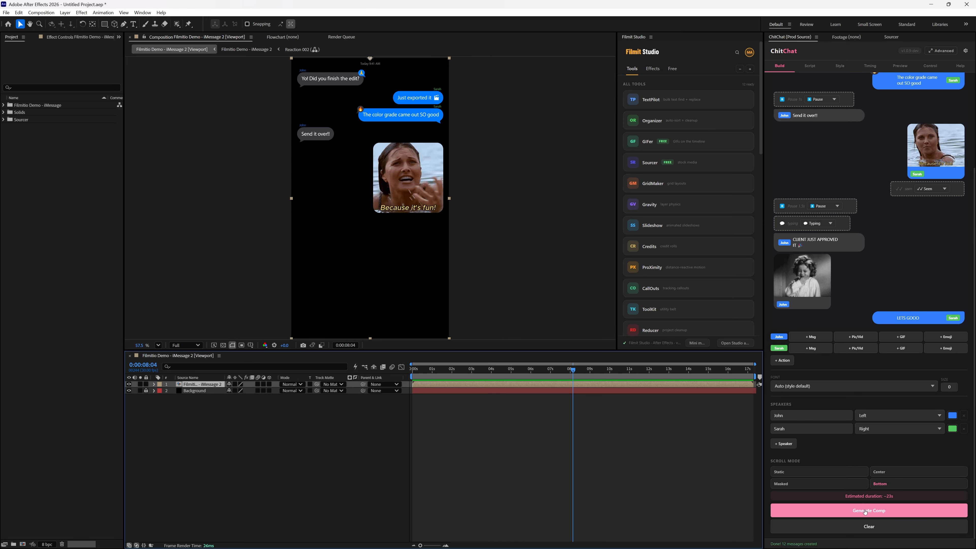
Step: Scrub through the generated iMessage composition in the timeline to review the chat animation
scroll(844, 299, "up", 4)
left_click_drag(540, 371, 608, 378)
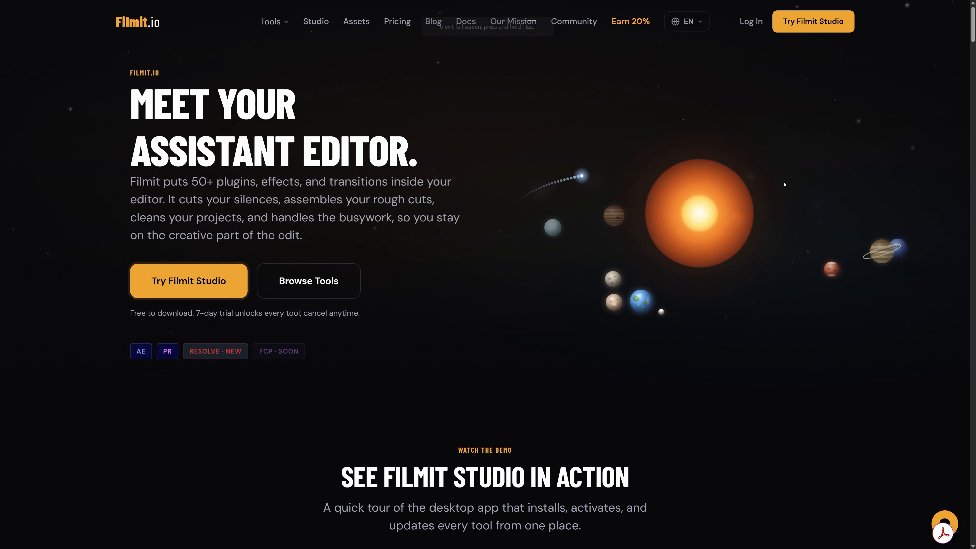
Step: Switch to the Filmit.io website and view the account sign-up form for trying Filmit Studio
left_click(197, 273)
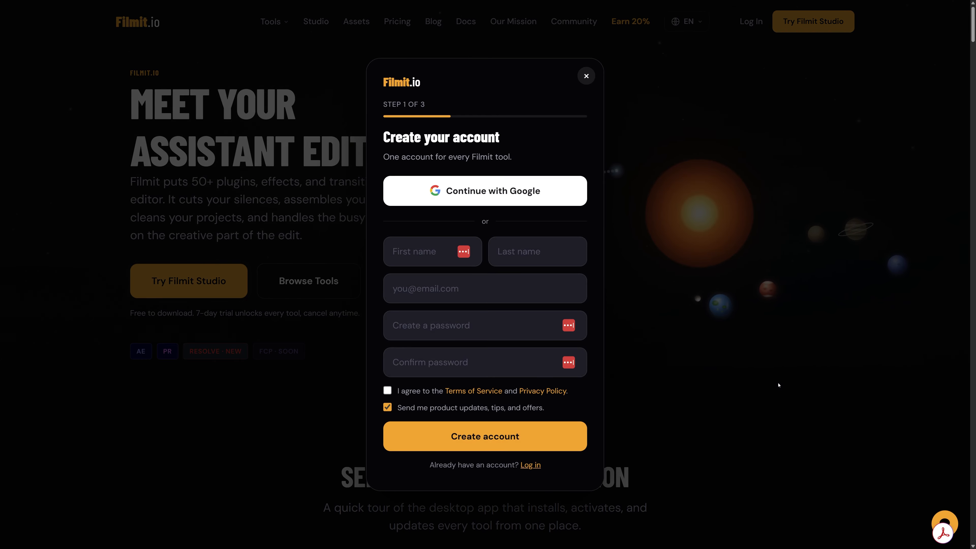
left_click(776, 382)
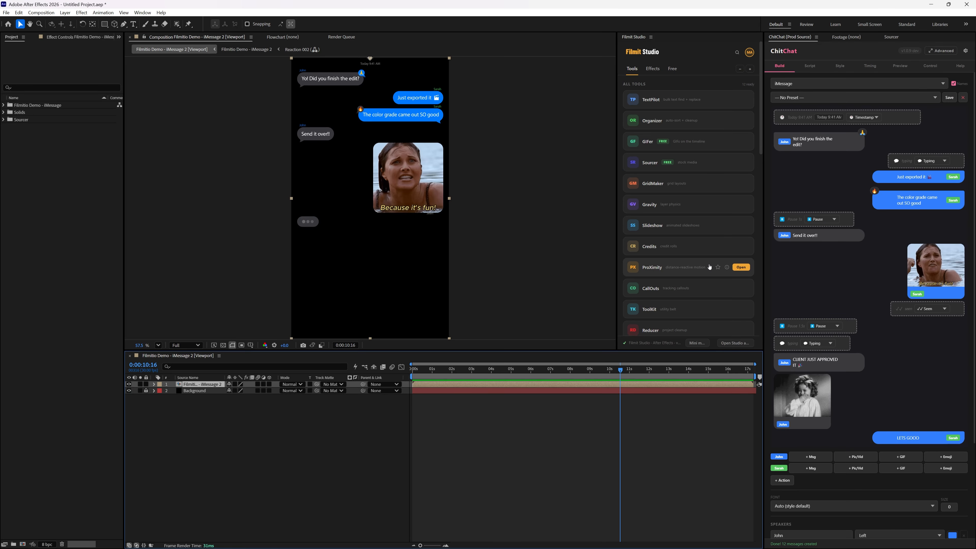
Step: Bring up the Filmit Studio extension in After Effects
mouse_move(666, 156)
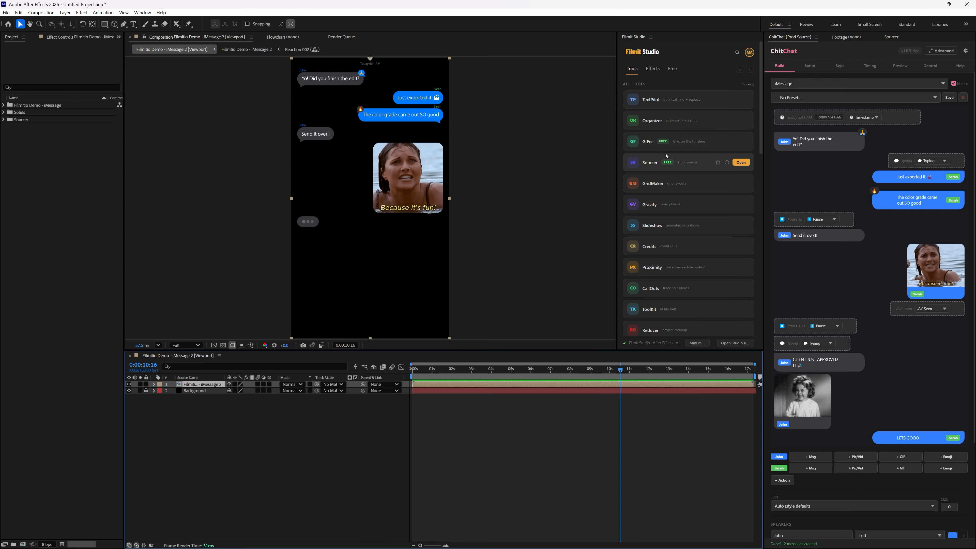
left_click(145, 11)
mouse_move(250, 53)
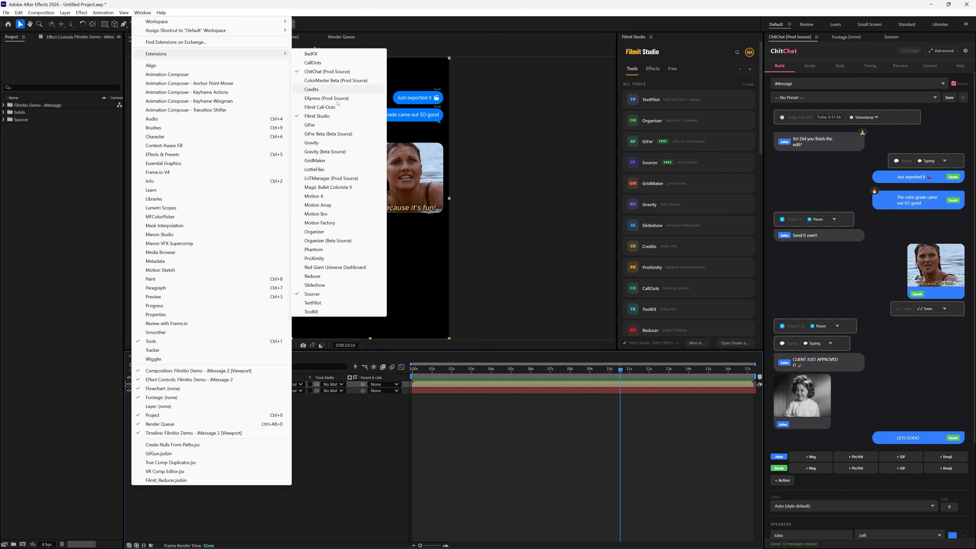
left_click(358, 116)
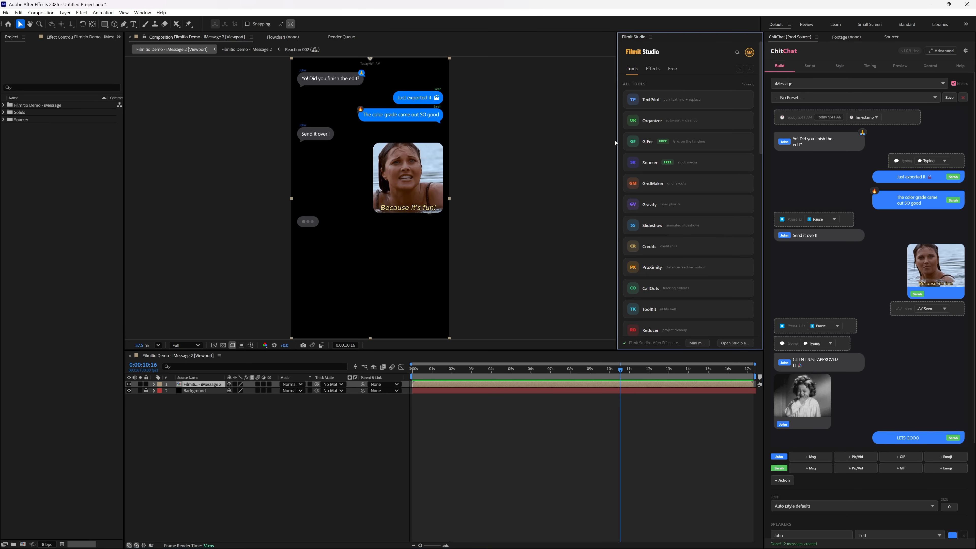
Step: Look over the Filmit Studio effects, then browse its full list of tools, including the upcoming and Premiere Pro ones
mouse_move(674, 168)
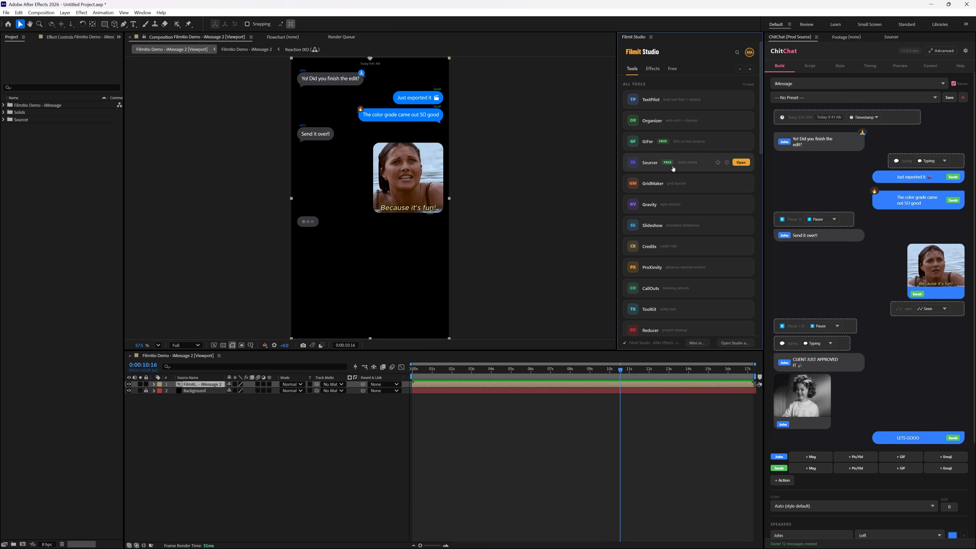
left_click(652, 70)
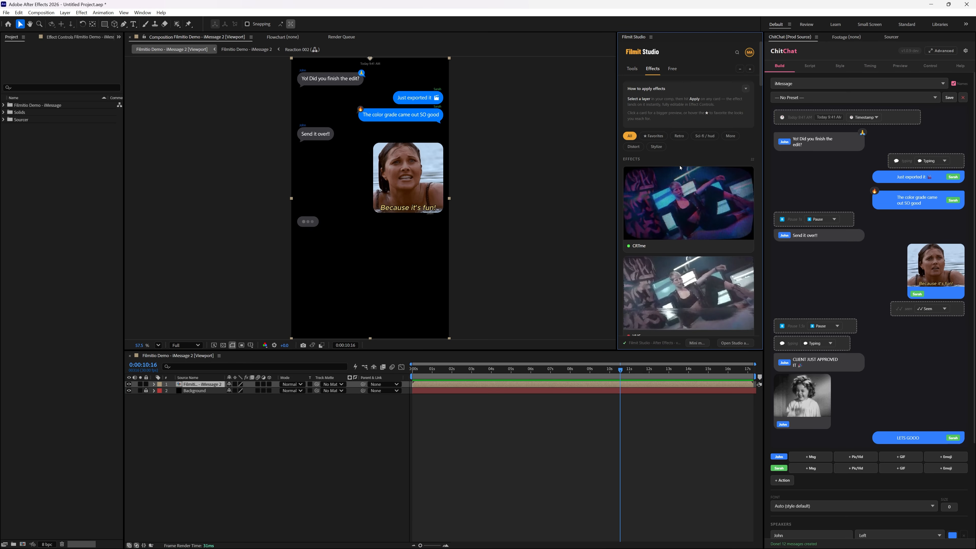
left_click(632, 68)
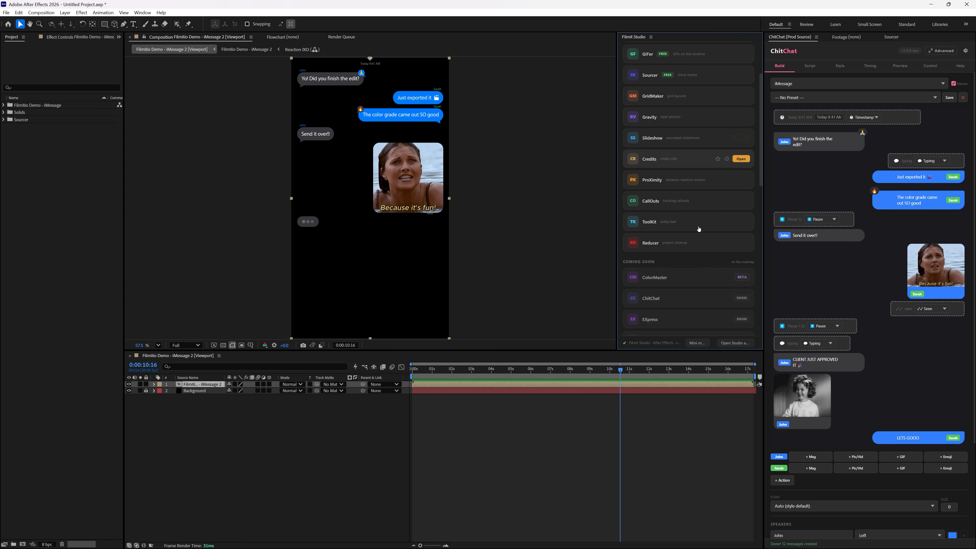
mouse_move(700, 212)
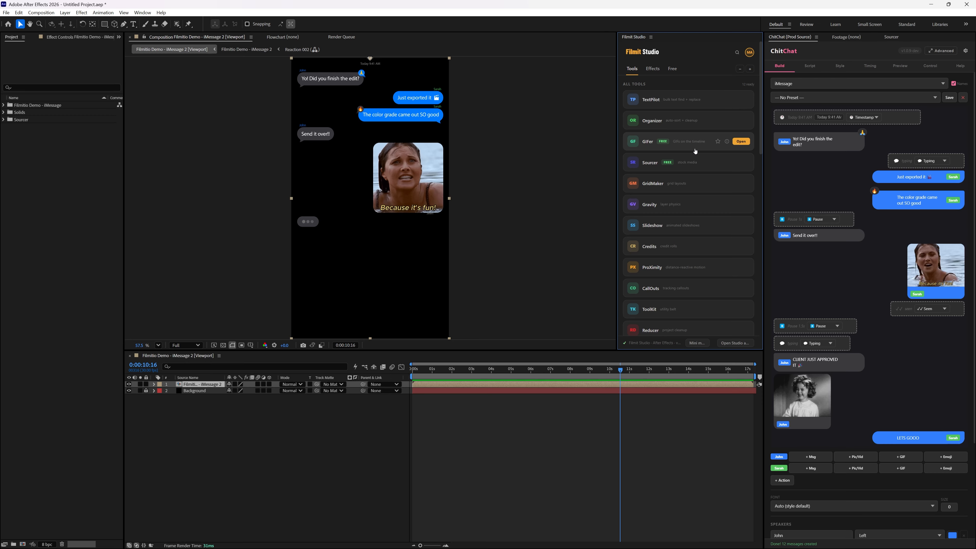
scroll(698, 153, "down", 8)
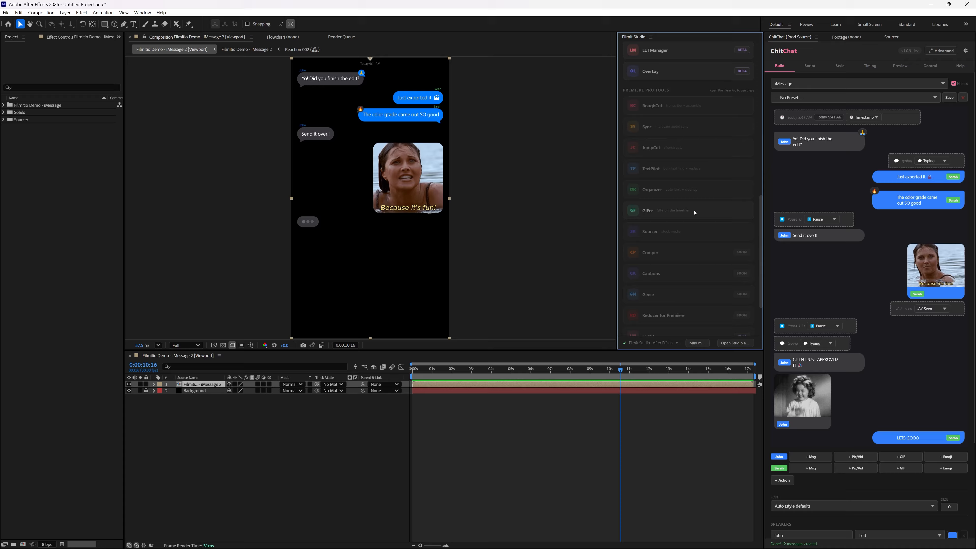
scroll(674, 182, "up", 4)
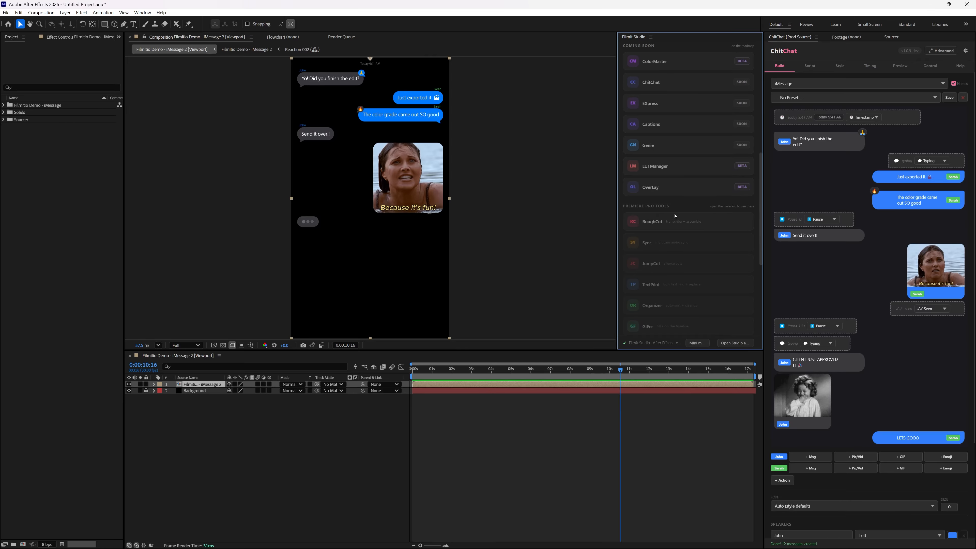
scroll(686, 199, "up", 8)
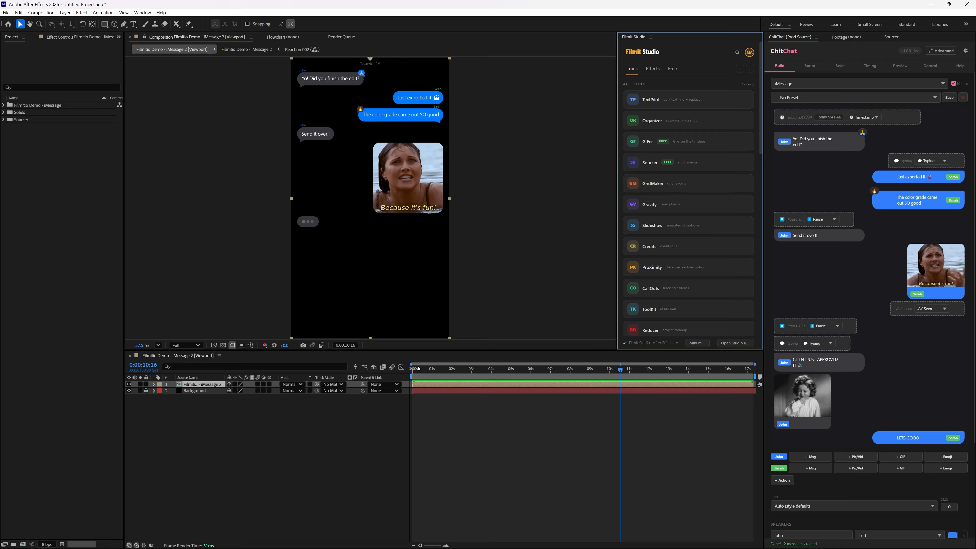
Step: Scrub the iMessage composition to about 0:00:11:12 and play back the rest of the conversation
left_click_drag(419, 369, 638, 390)
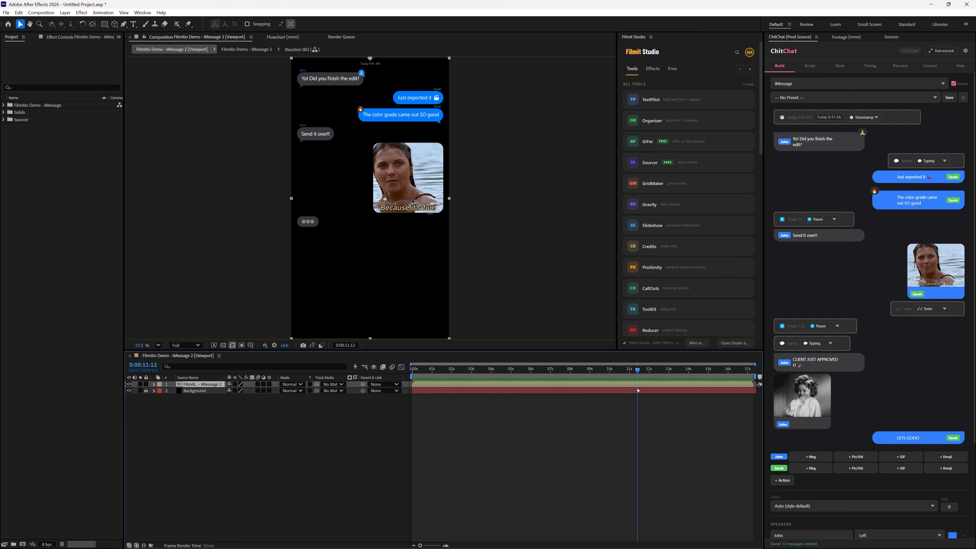
key("space")
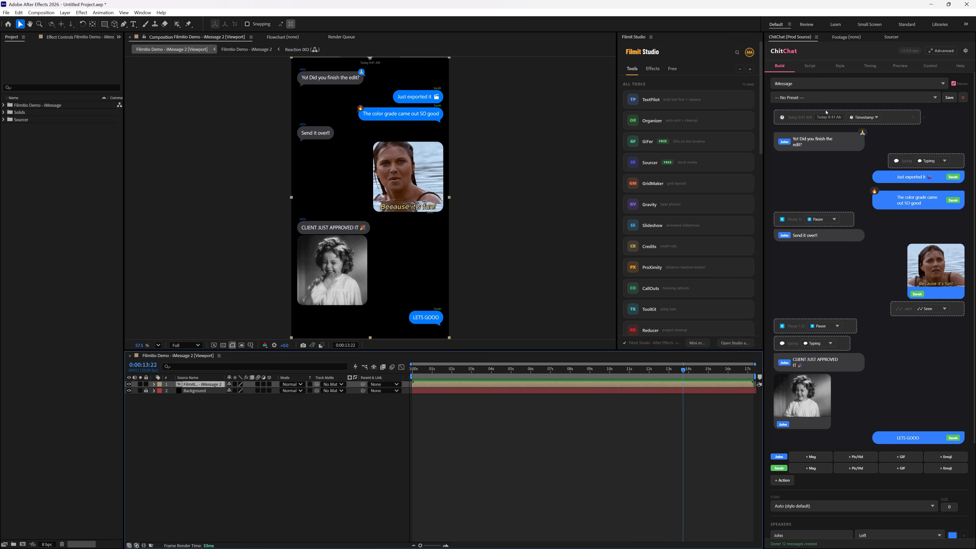
Step: Load the Filmitio Demo preset and fill its GIF placeholders with "Because it's fun!" for the outgoing message and red Elmo for the incoming one
left_click(826, 98)
left_click(800, 123)
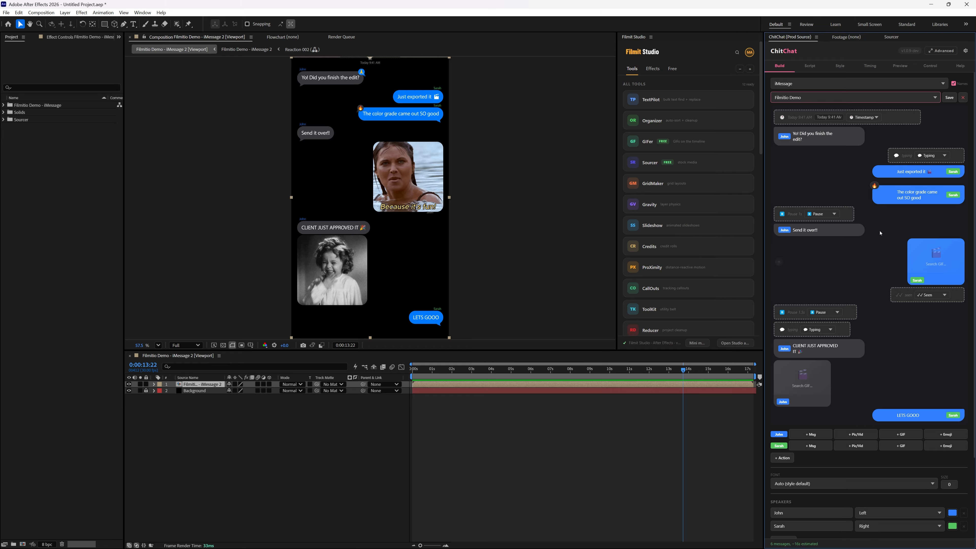
left_click(930, 260)
left_click(909, 255)
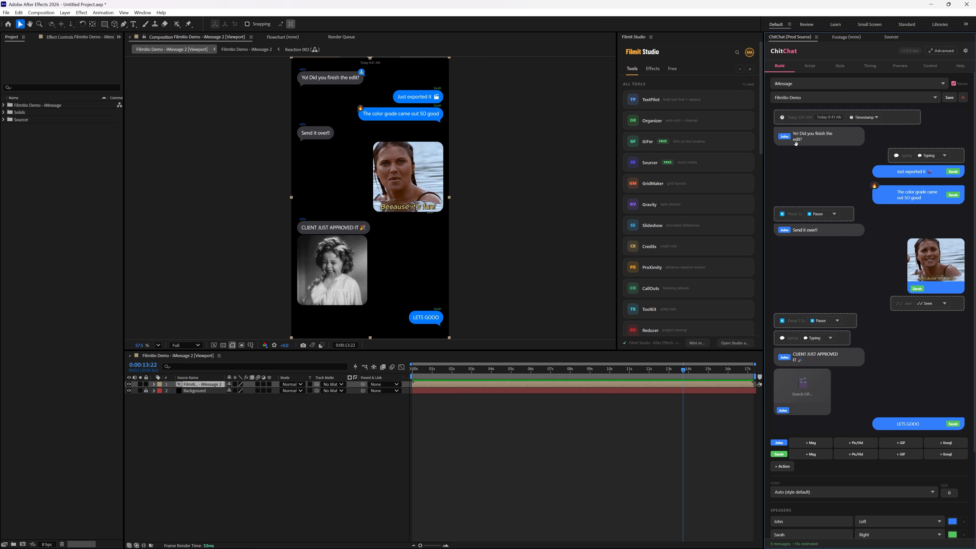
left_click(802, 388)
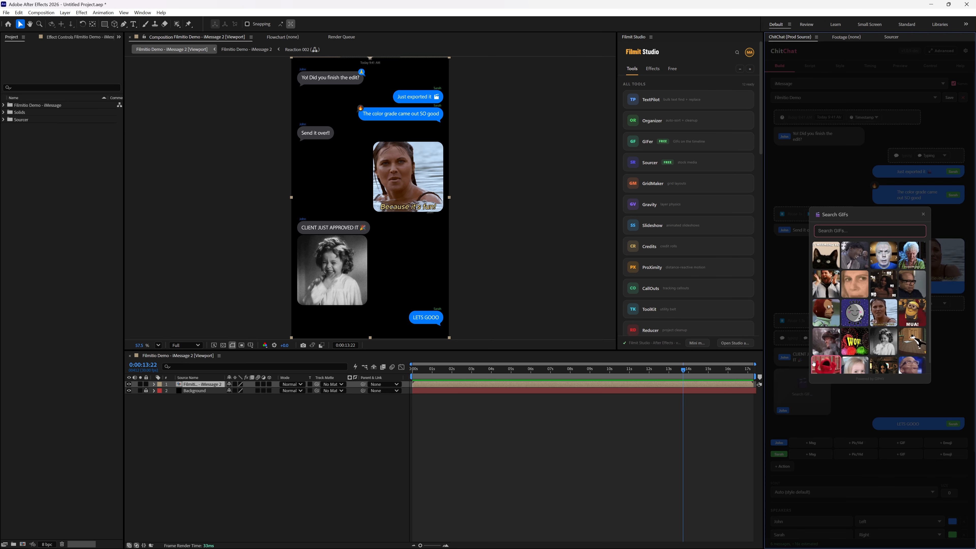
left_click(823, 365)
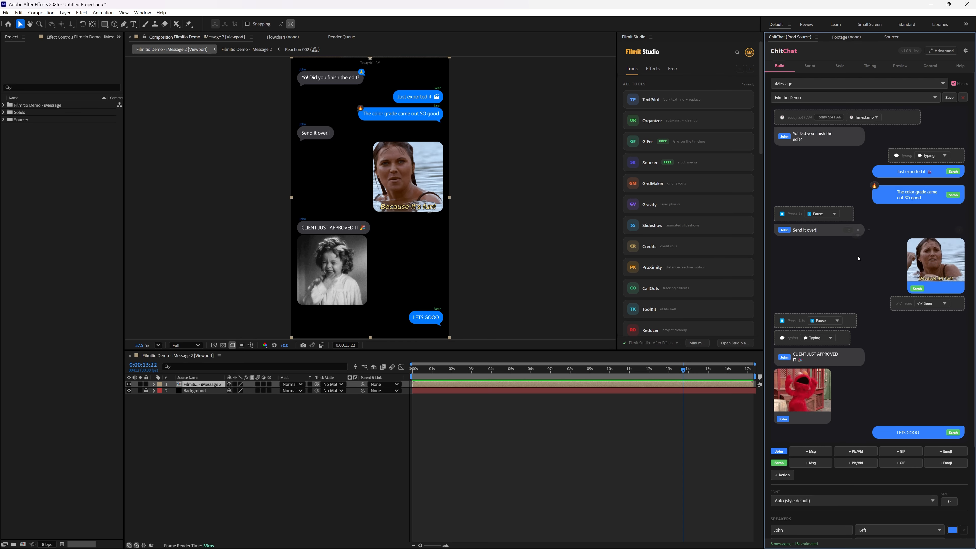
Step: Add a red heart emoji reaction to the outgoing "Because it's fun!" GIF message
left_click(916, 295)
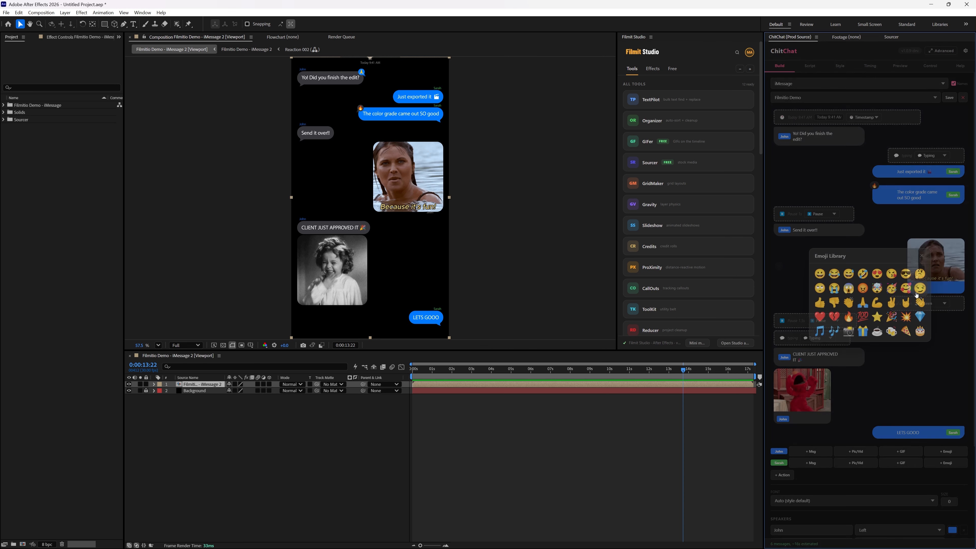
left_click(822, 316)
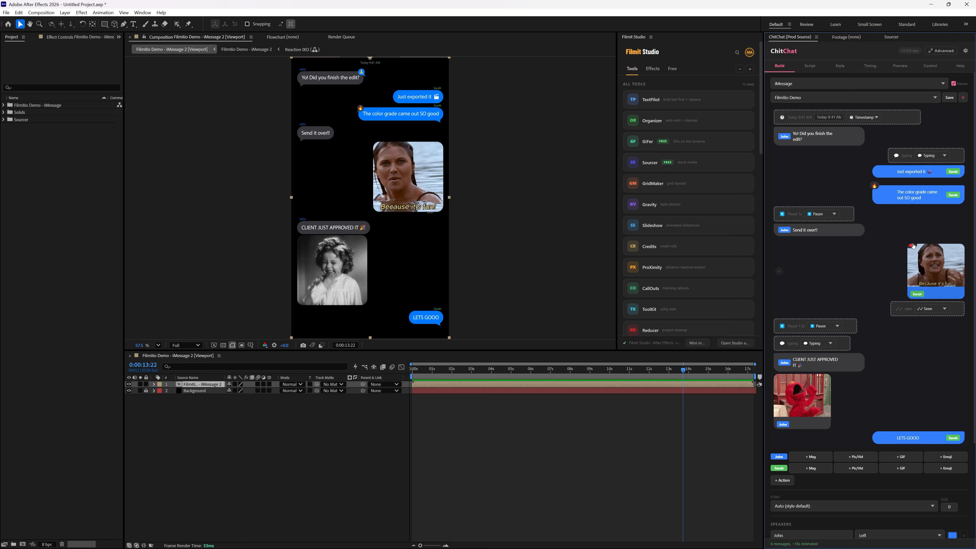
Step: Generate a composition from the Filmitio Demo chat and scrub through its timeline
scroll(881, 499, "down", 3)
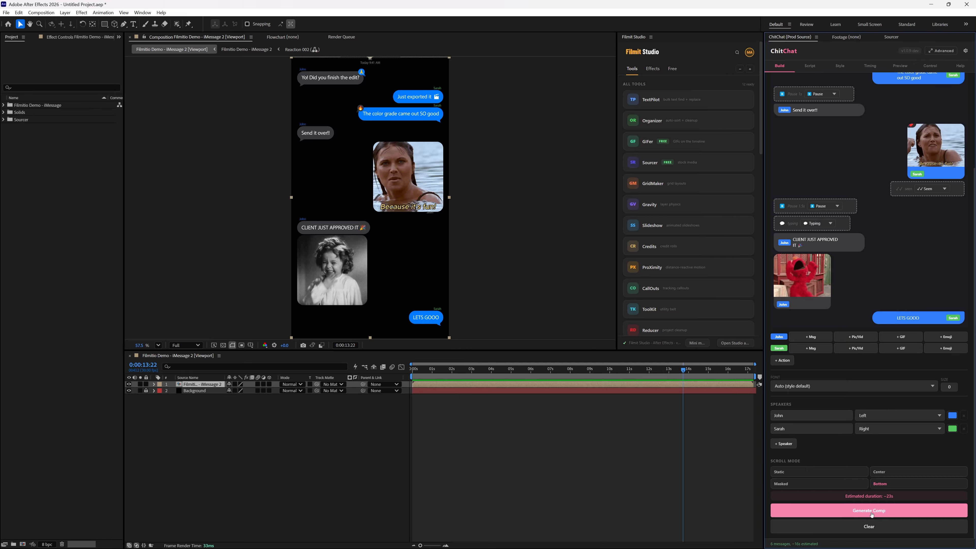
left_click(869, 512)
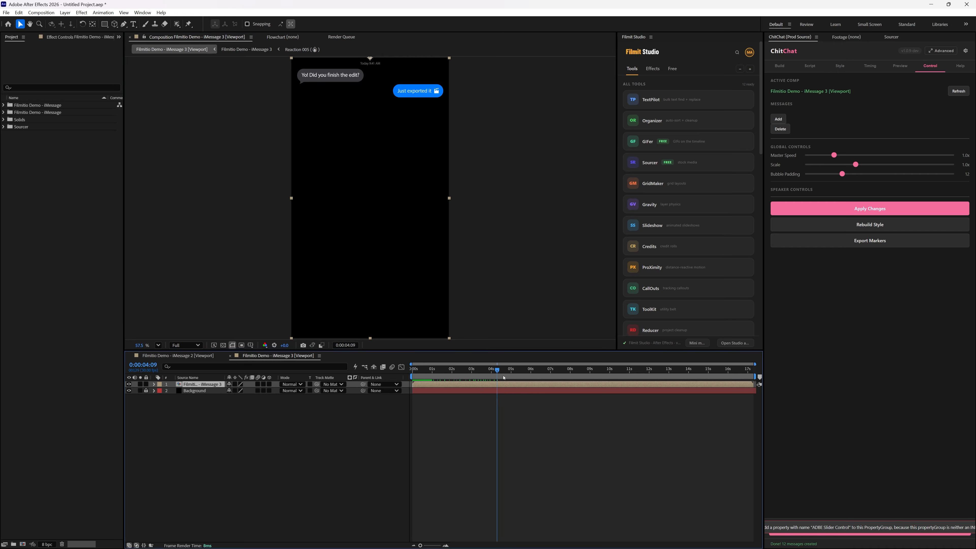
left_click_drag(570, 383, 621, 407)
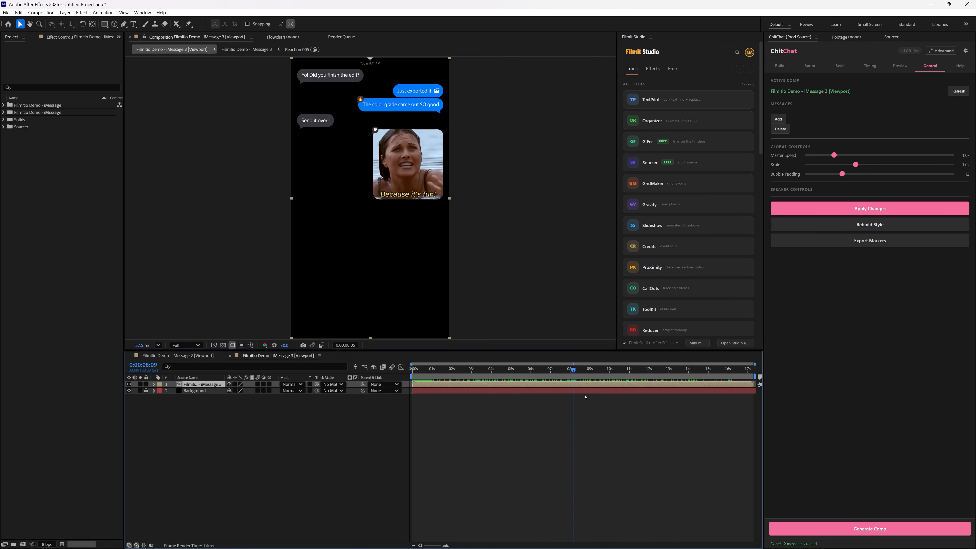
Step: Return to the ChitChat message builder and load the Filmitio Long preset
left_click(780, 66)
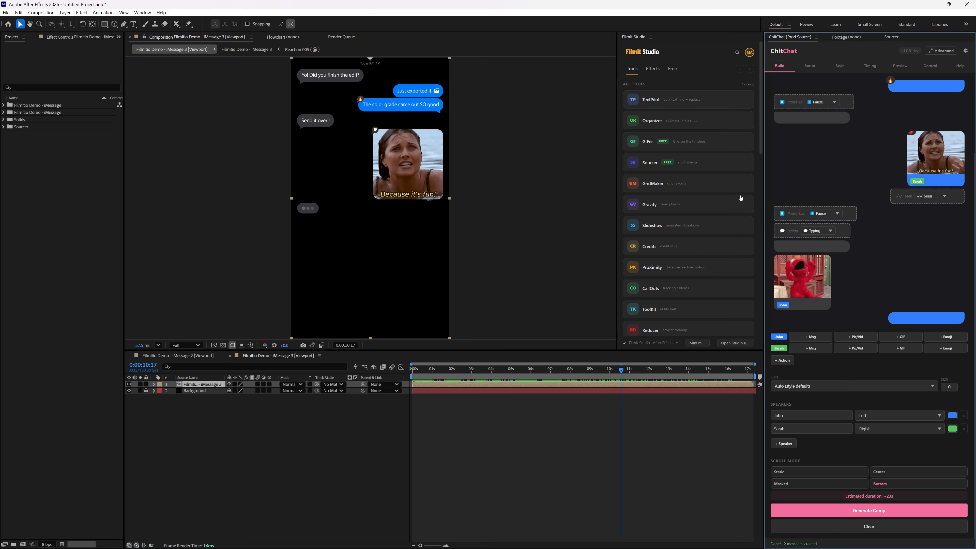
scroll(831, 225, "up", 3)
left_click(805, 97)
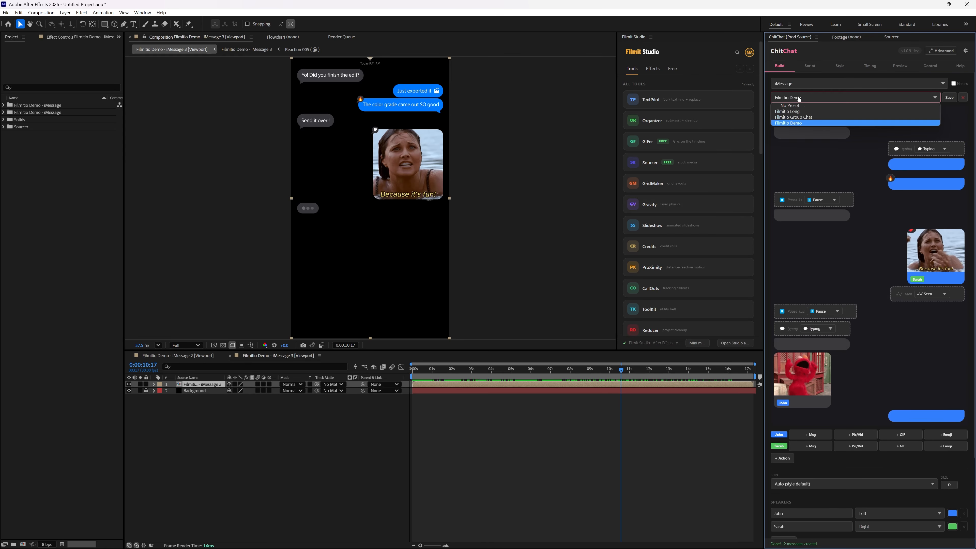
left_click(802, 111)
Step: Fill the long chat's empty placeholders with the "Because it's fun!" GIF, the "MUA!" minion GIF, and a GIF for the incoming message
scroll(888, 286, "down", 4)
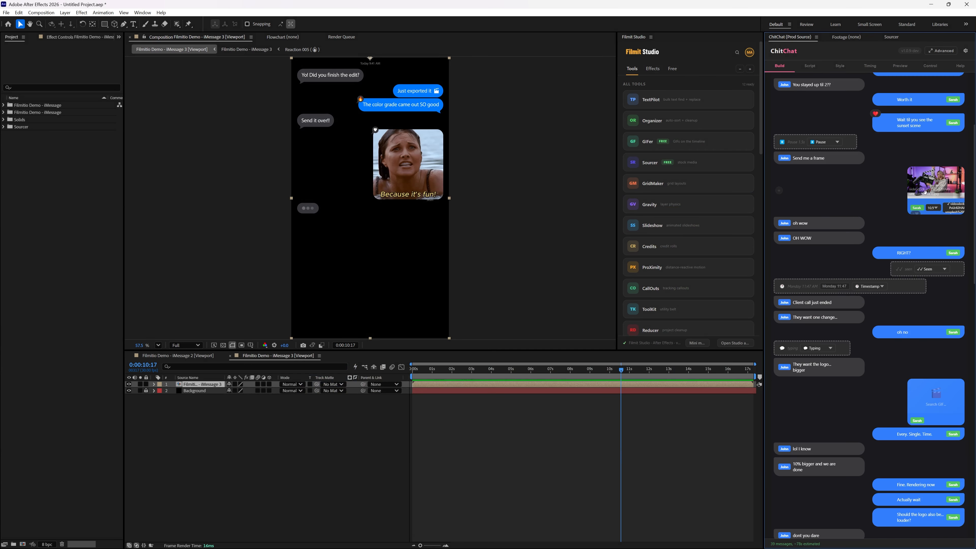
scroll(899, 284, "down", 3)
left_click(913, 302)
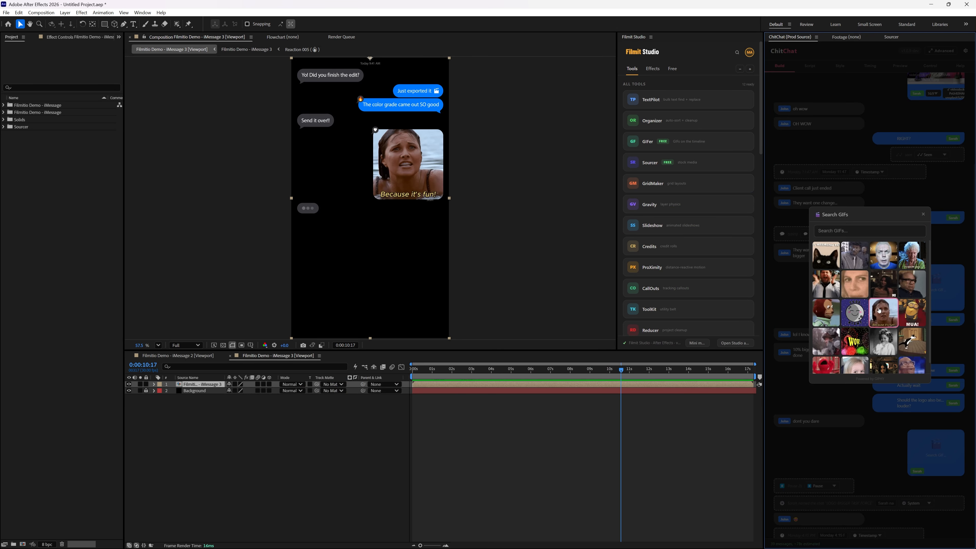
left_click(883, 315)
scroll(881, 338, "down", 3)
left_click(922, 343)
left_click(918, 319)
scroll(881, 327, "down", 2)
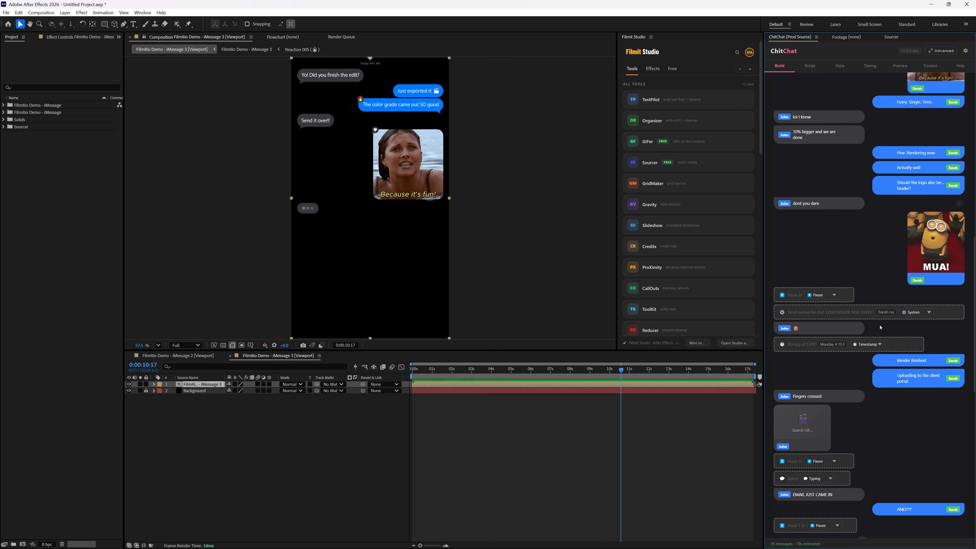
left_click(808, 422)
left_click(825, 367)
Step: Generate a composition from the Filmitio Long chat
scroll(874, 362, "down", 4)
scroll(877, 360, "down", 10)
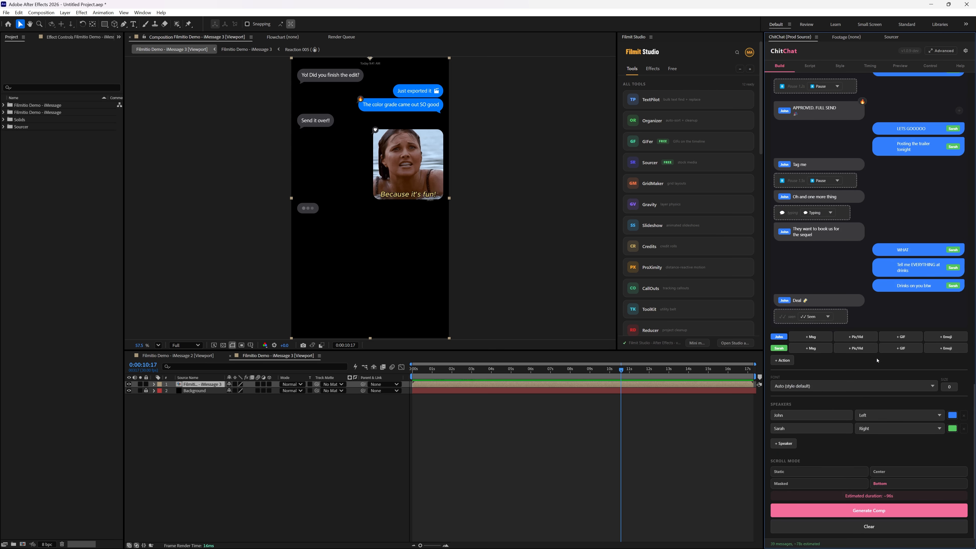
left_click(866, 511)
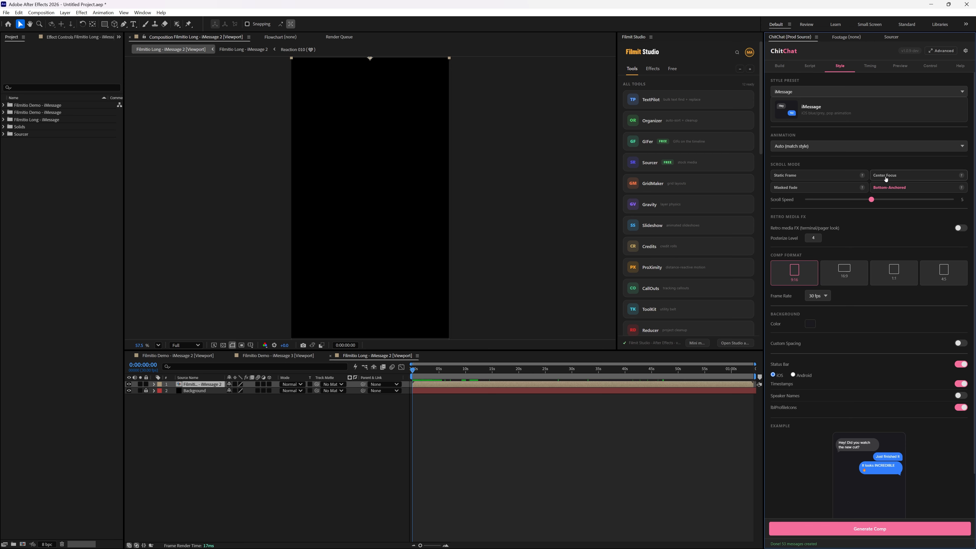
Step: Set the chat style's scroll mode to Center Focus and look over the other style options
scroll(876, 177, "down", 3)
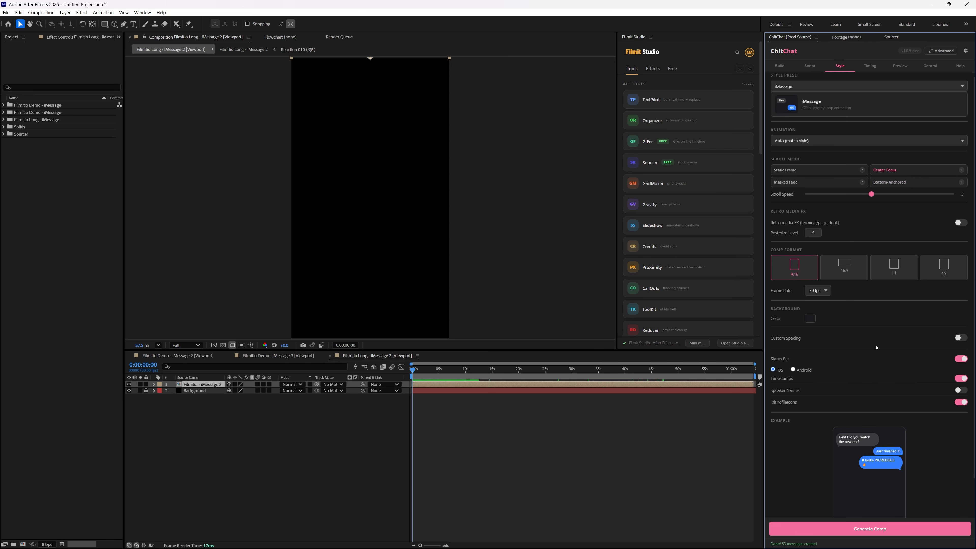
scroll(871, 232, "up", 3)
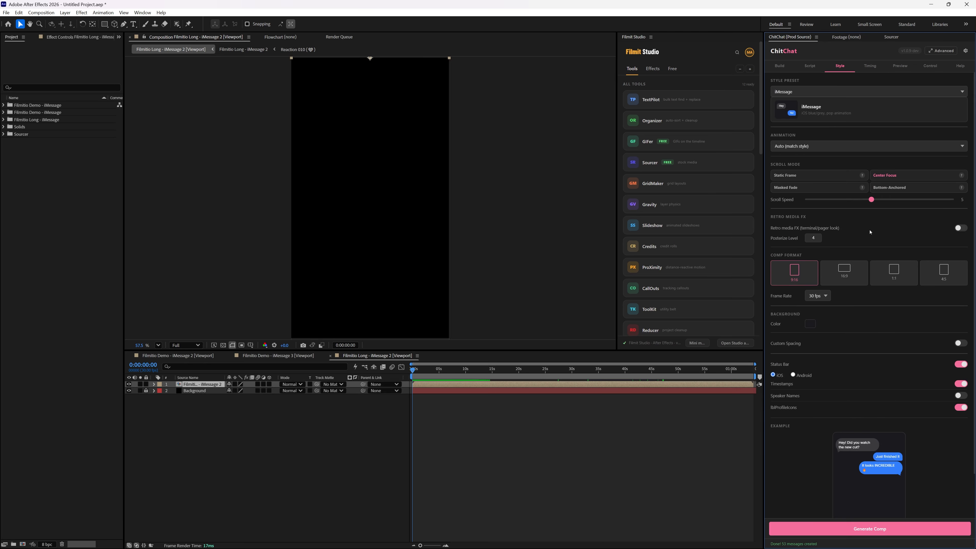
Step: Show ChitChat's built-in preview and scrub the long conversation to its end
left_click(900, 66)
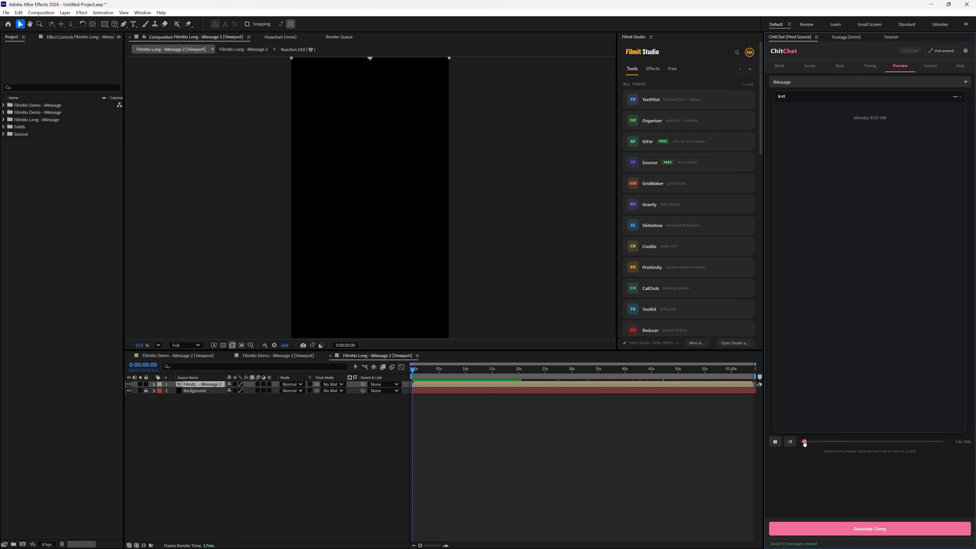
left_click_drag(805, 443, 953, 445)
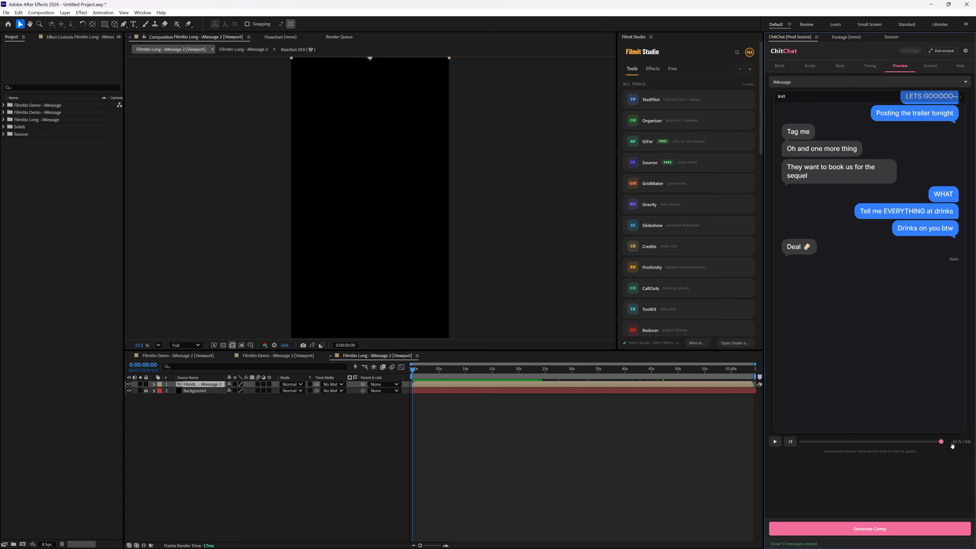
Step: Generate a new composition from the long chat with Center Focus scrolling, enlarge the composition viewer, and scrub through the result
left_click(869, 532)
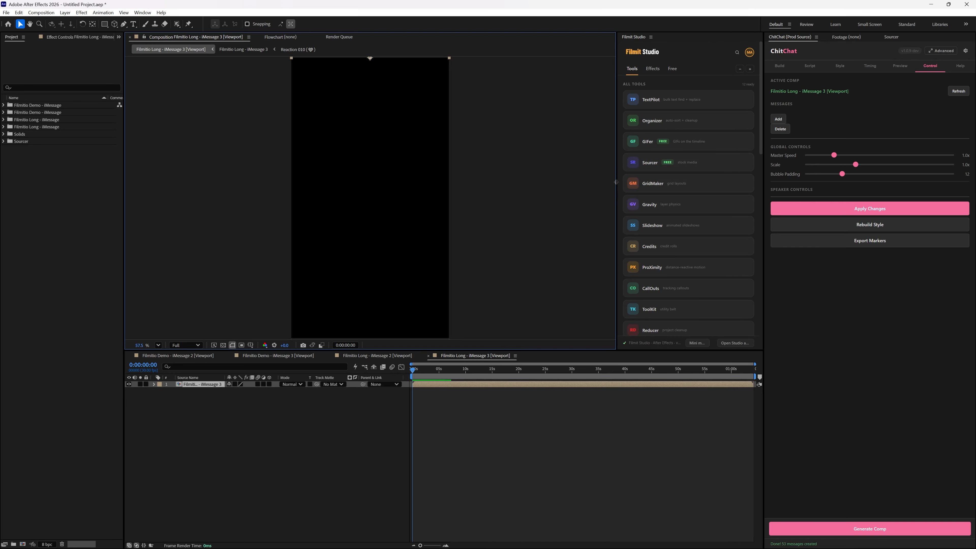
left_click_drag(616, 182, 742, 198)
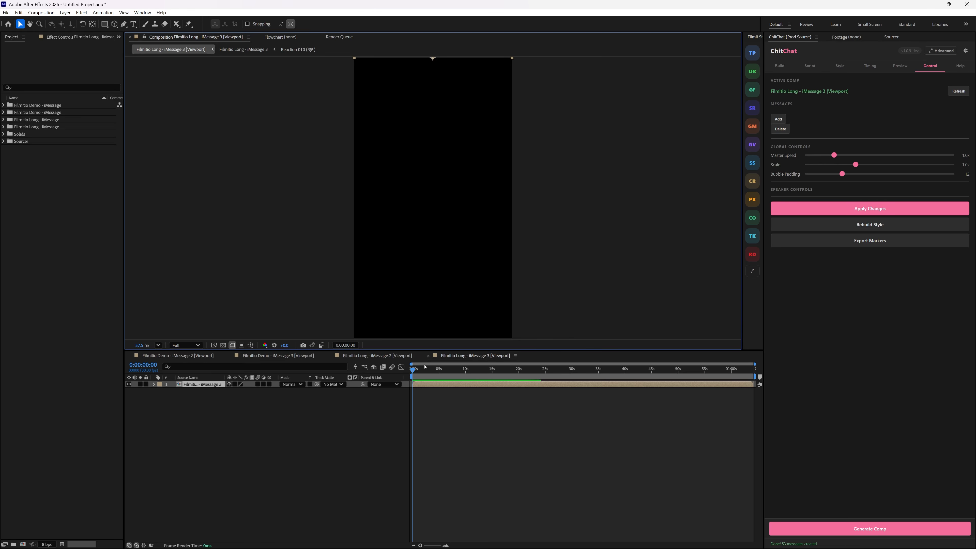
left_click_drag(425, 372, 731, 392)
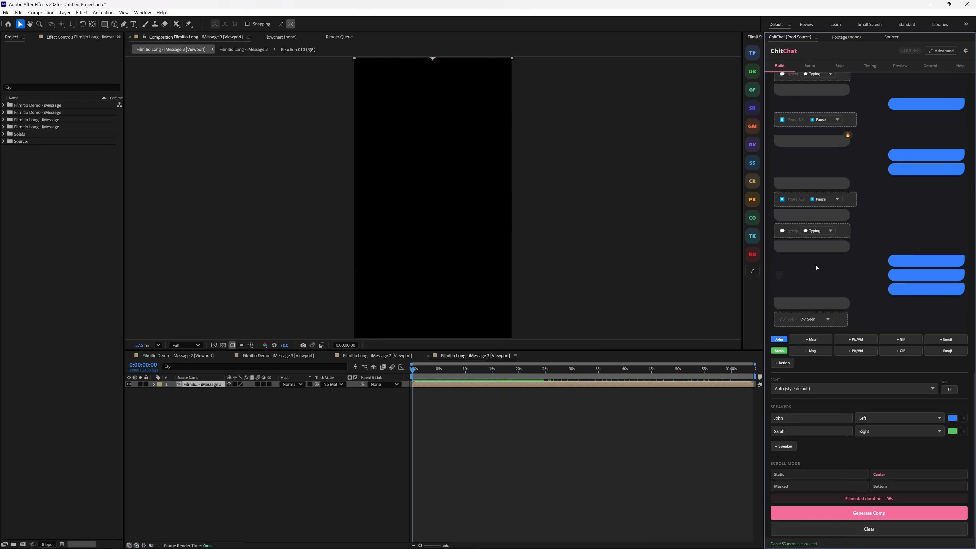
Step: Generate the Filmitio Demo chat as an Instagram-style composition and scrub through it to about 14 seconds
scroll(823, 257, "up", 15)
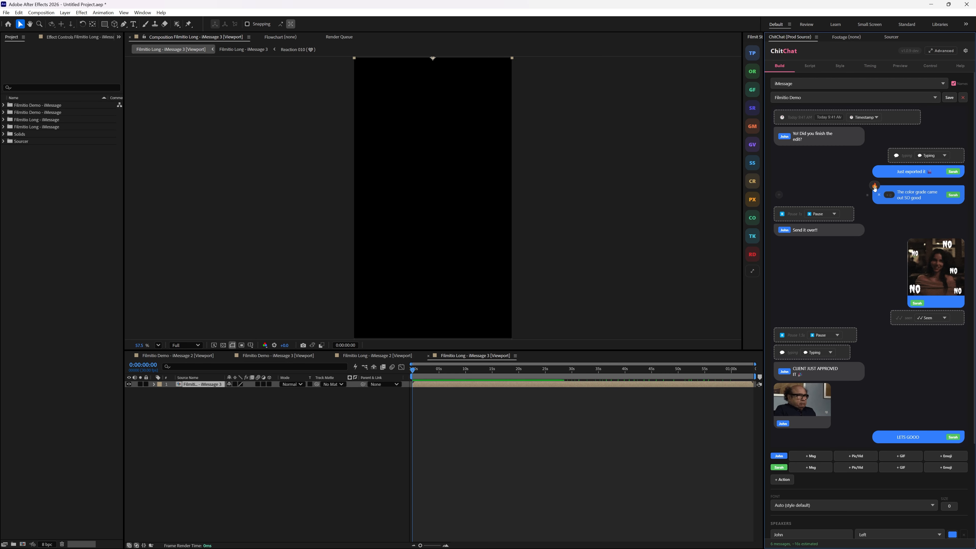
left_click(845, 83)
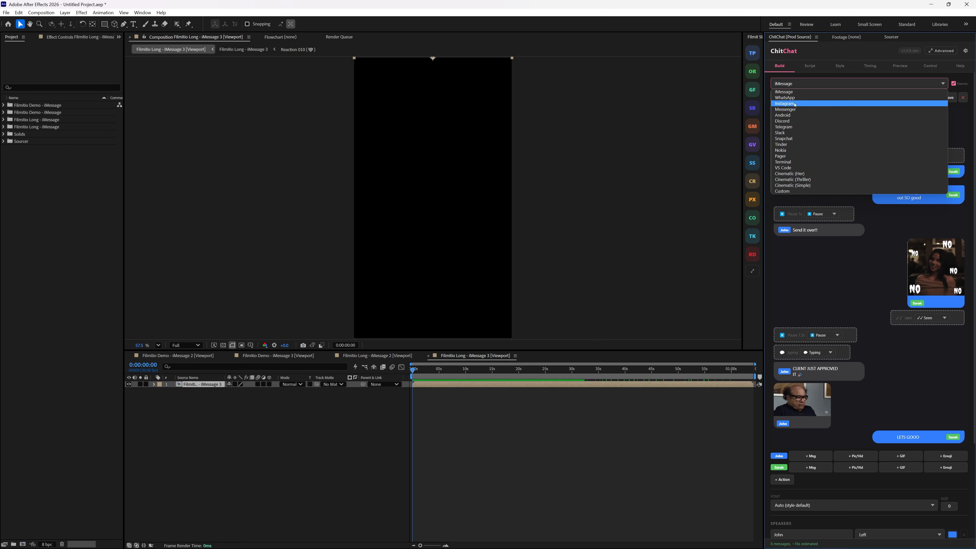
left_click(801, 103)
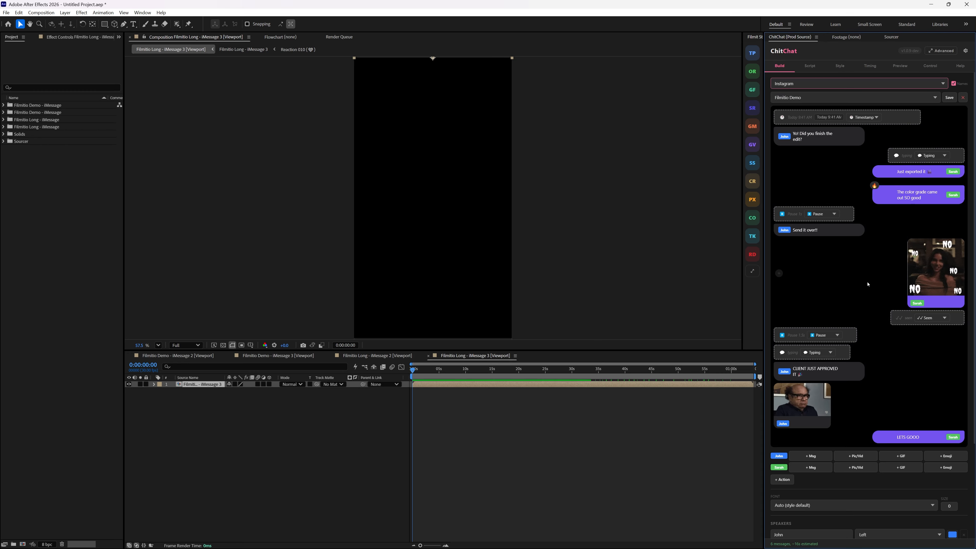
scroll(867, 284, "down", 3)
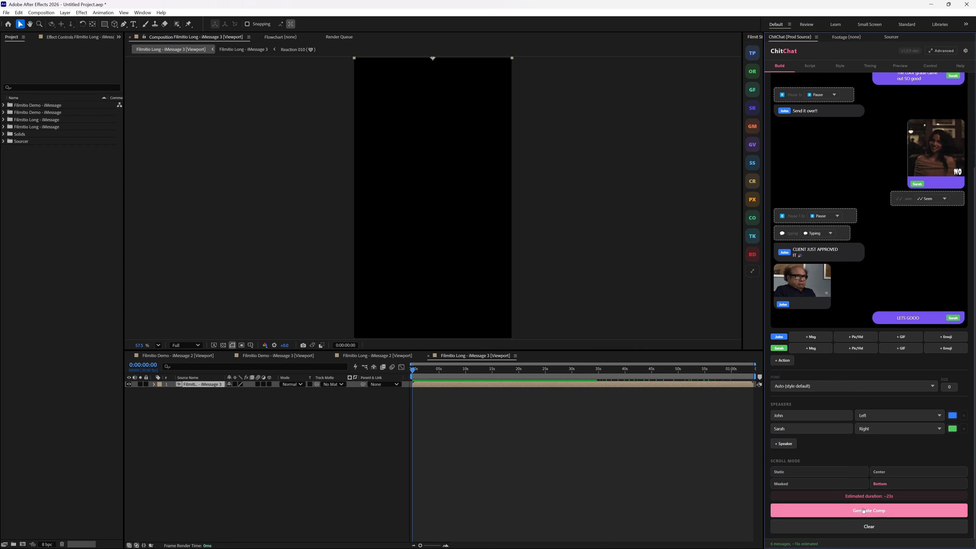
left_click(863, 510)
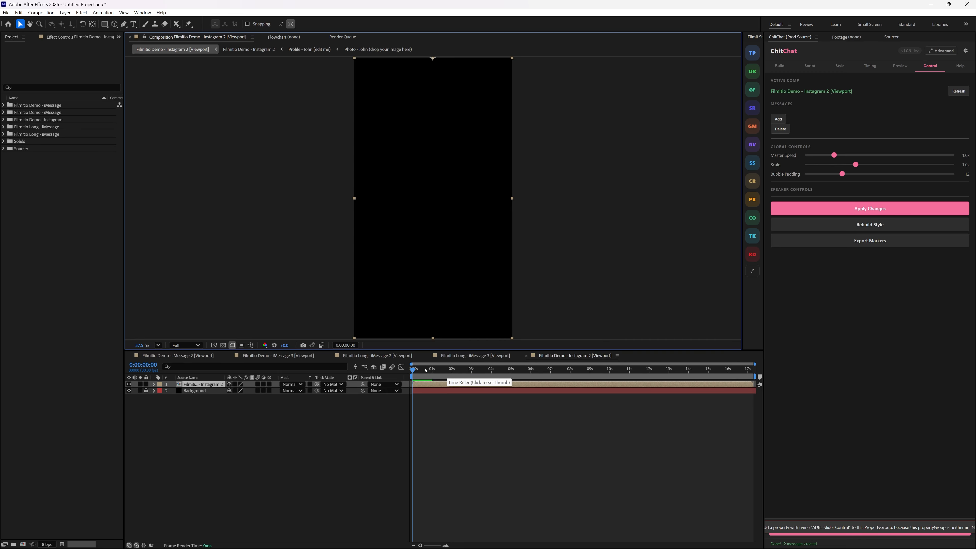
left_click_drag(414, 370, 688, 385)
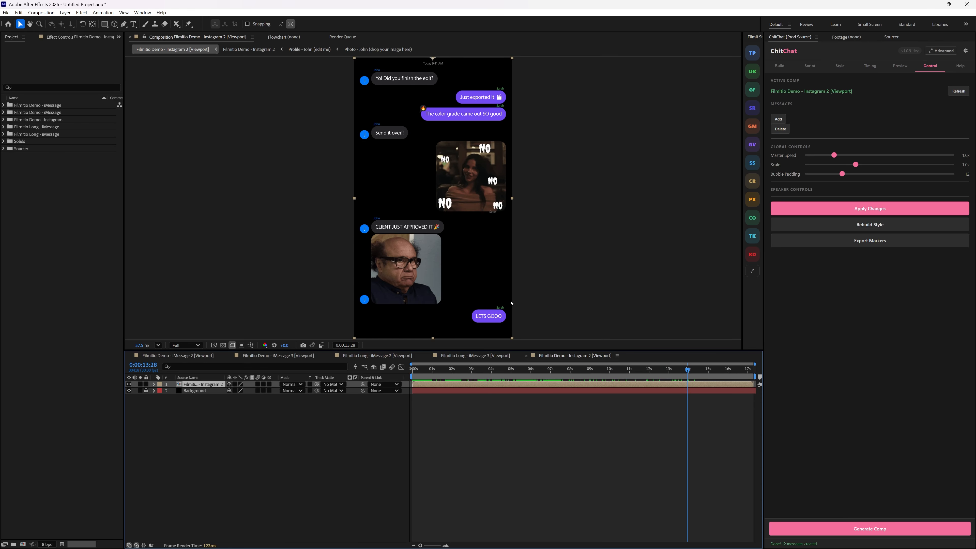
Step: Open the nested profile photo composition behind the left speaker's avatar in the Instagram chat
double_click(456, 384)
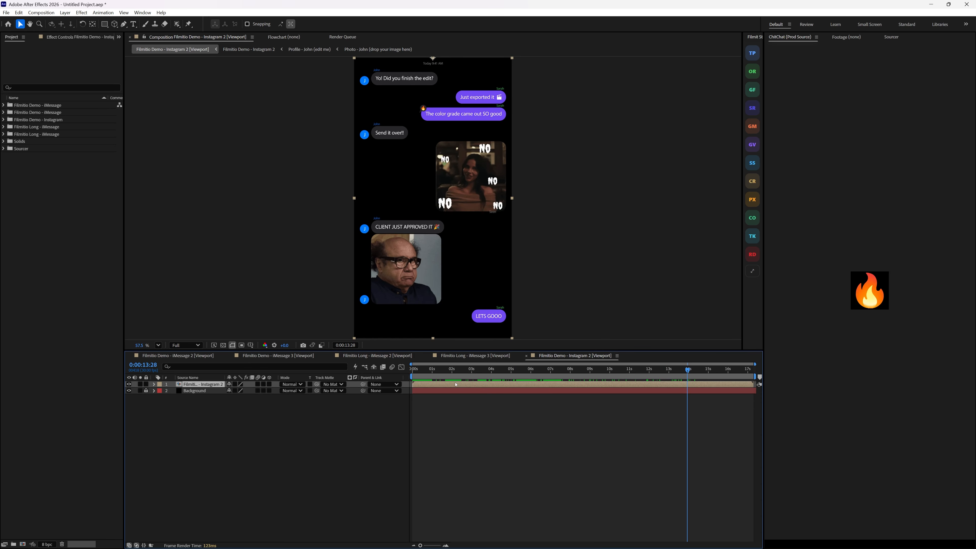
left_click(361, 233)
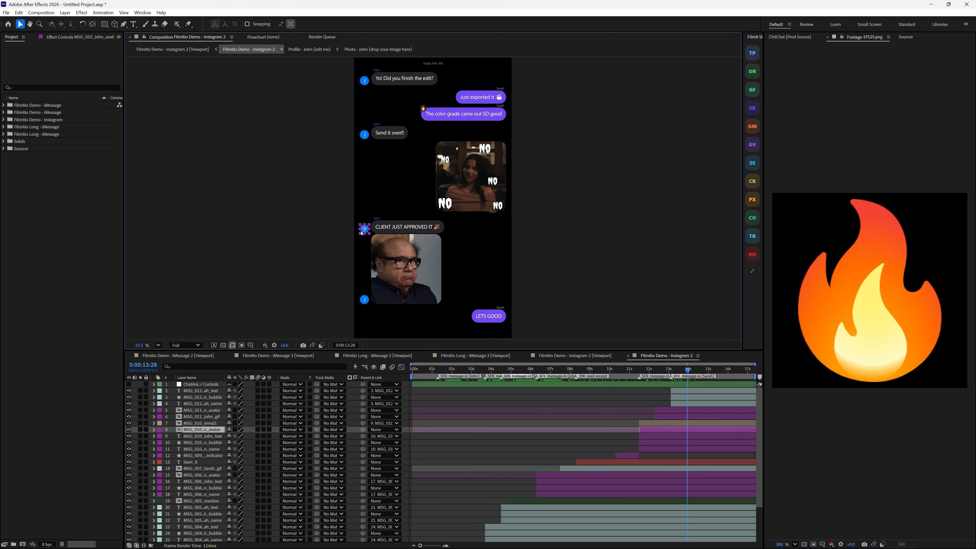
double_click(667, 433)
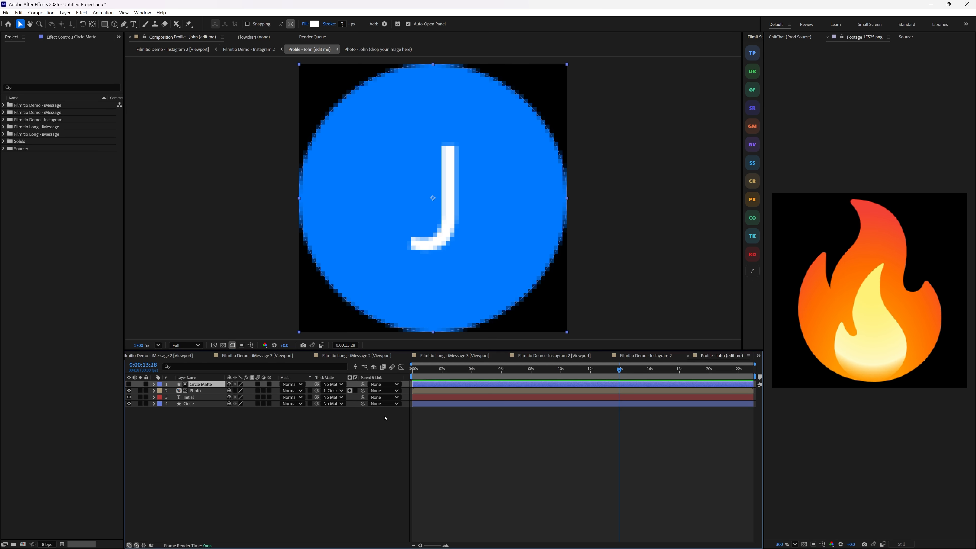
double_click(433, 291)
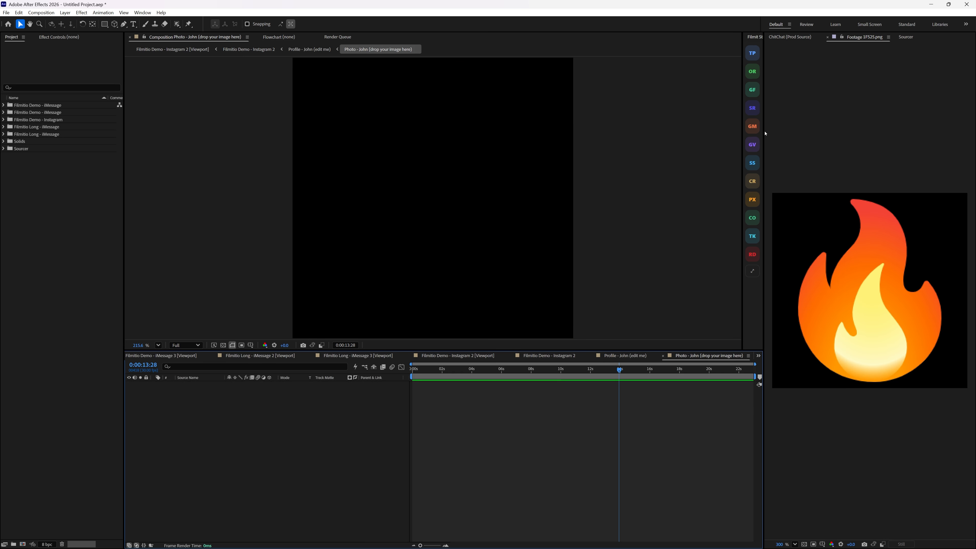
Step: Insert Sourcer's photo of the woman in the gold dress as the profile picture and scale and position it so her face fills the frame
left_click(752, 108)
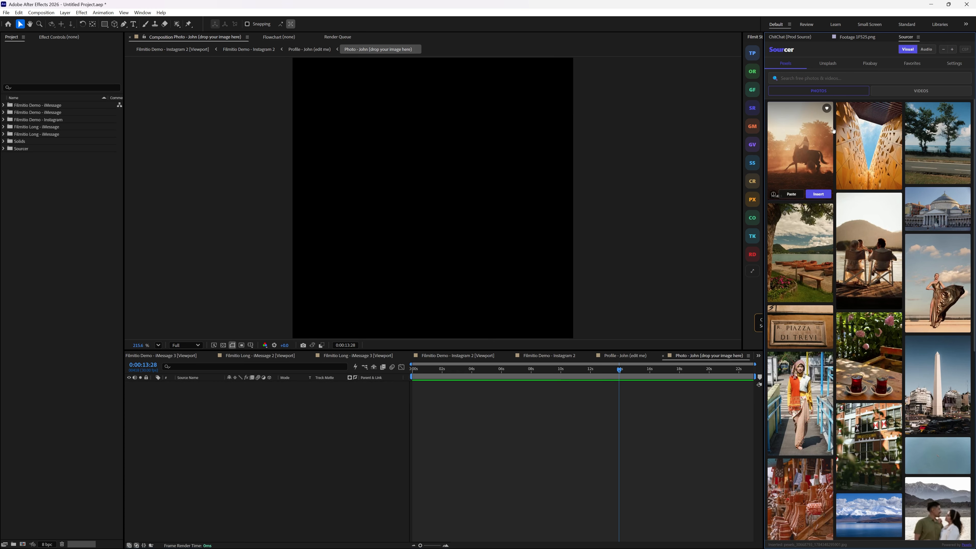
left_click(955, 324)
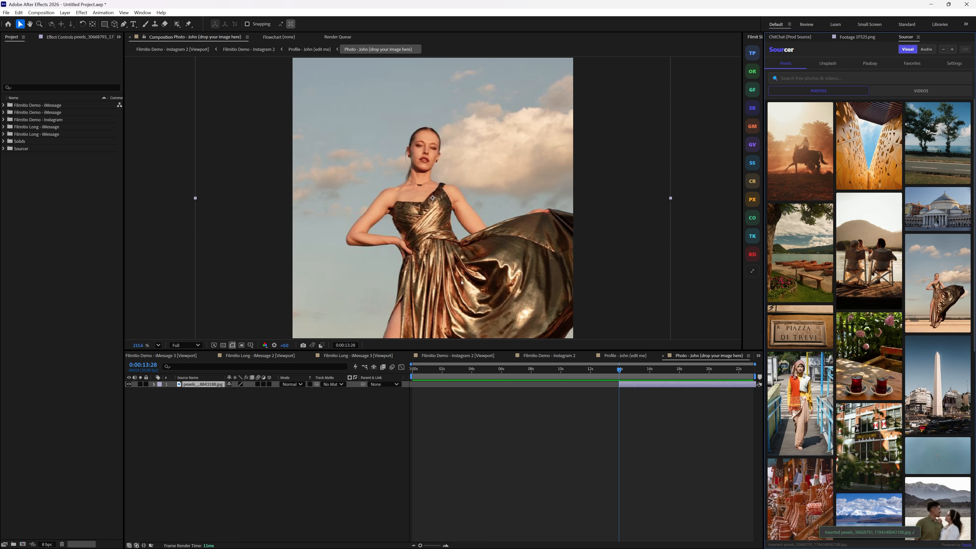
scroll(500, 269, "down", 8)
left_click_drag(567, 310, 741, 515)
left_click_drag(601, 265, 609, 304)
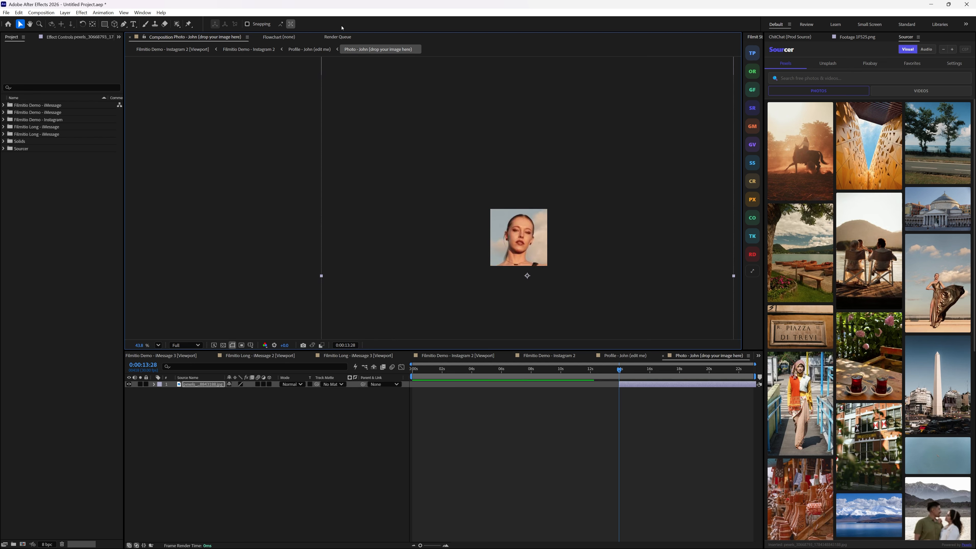
Step: Return to the Instagram viewport composition and play it from the start to check the new avatar
left_click(309, 50)
left_click(249, 49)
left_click(162, 50)
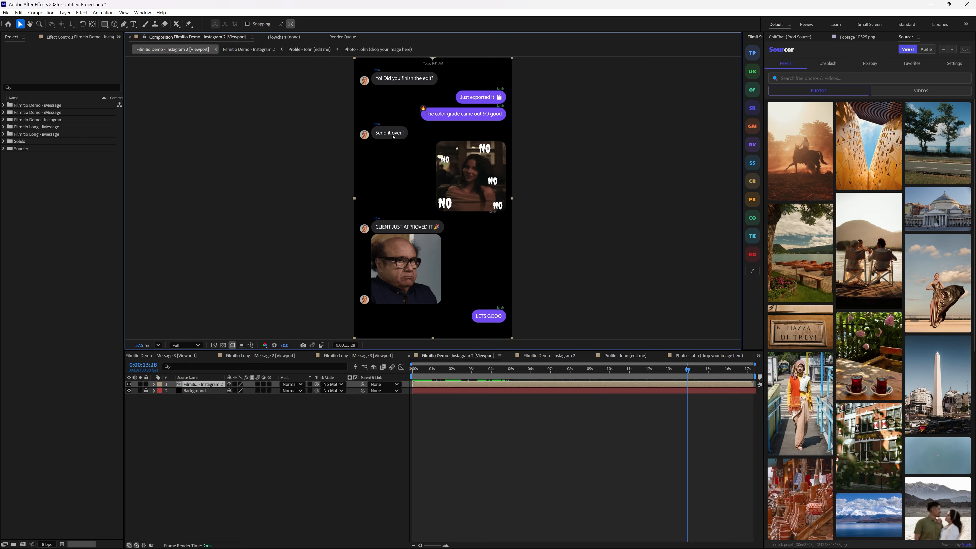
left_click_drag(687, 395, 384, 392)
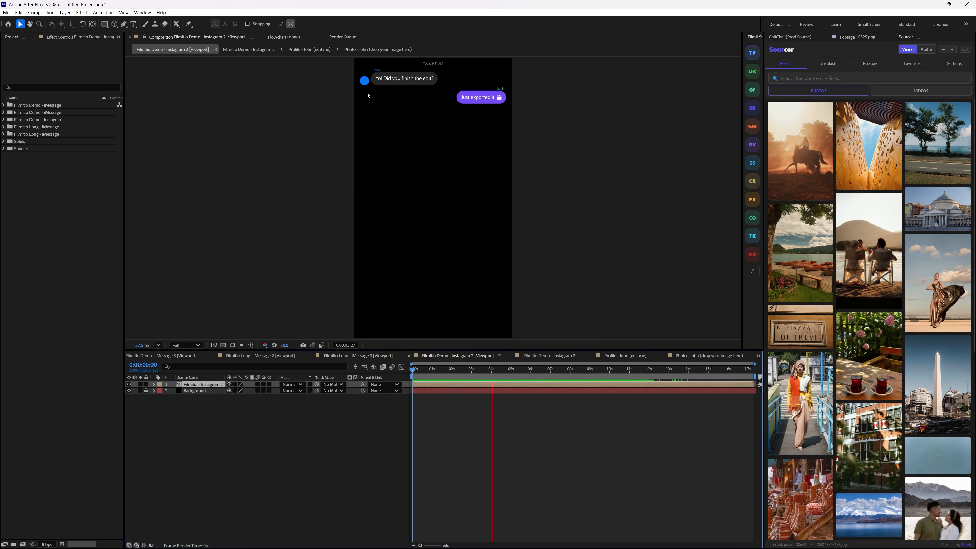
left_click_drag(511, 370, 427, 387)
Step: Make the profile photo layer span its composition's full duration and replay the Instagram chat from the start
left_click(709, 356)
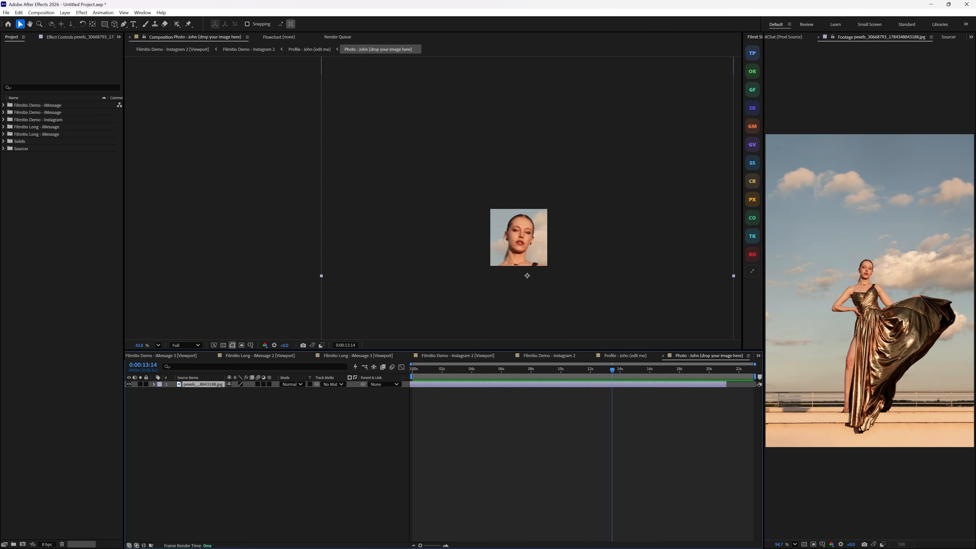
left_click_drag(726, 384, 758, 384)
left_click(457, 355)
left_click_drag(435, 370, 394, 373)
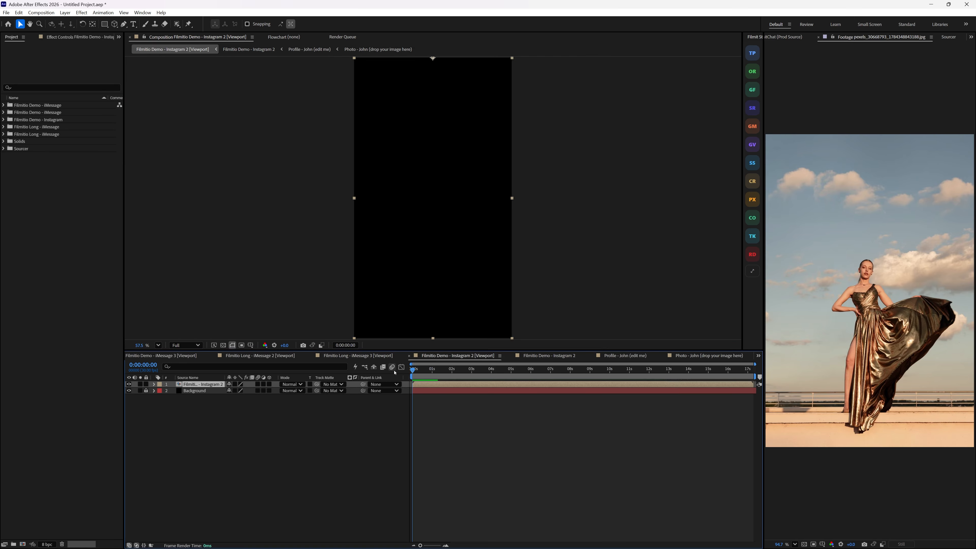
key("space")
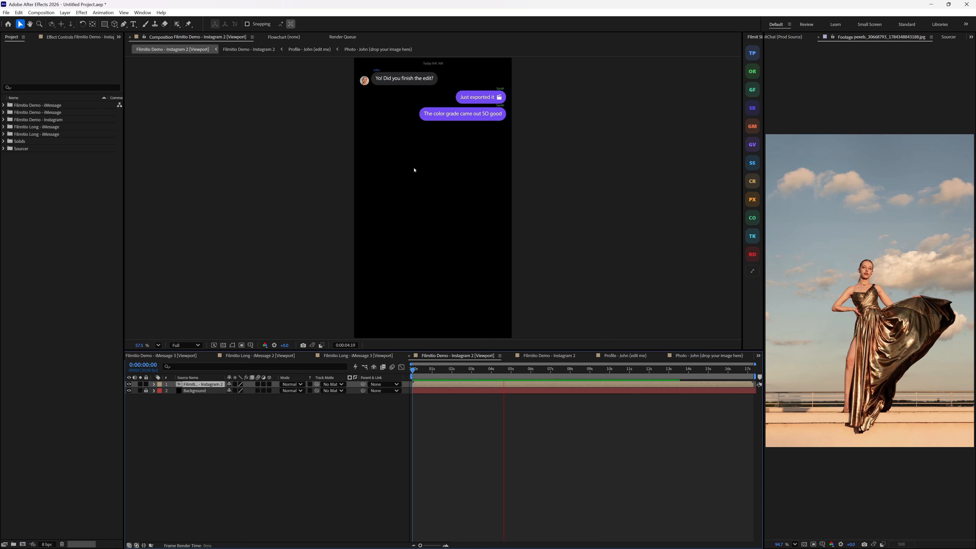
key("space")
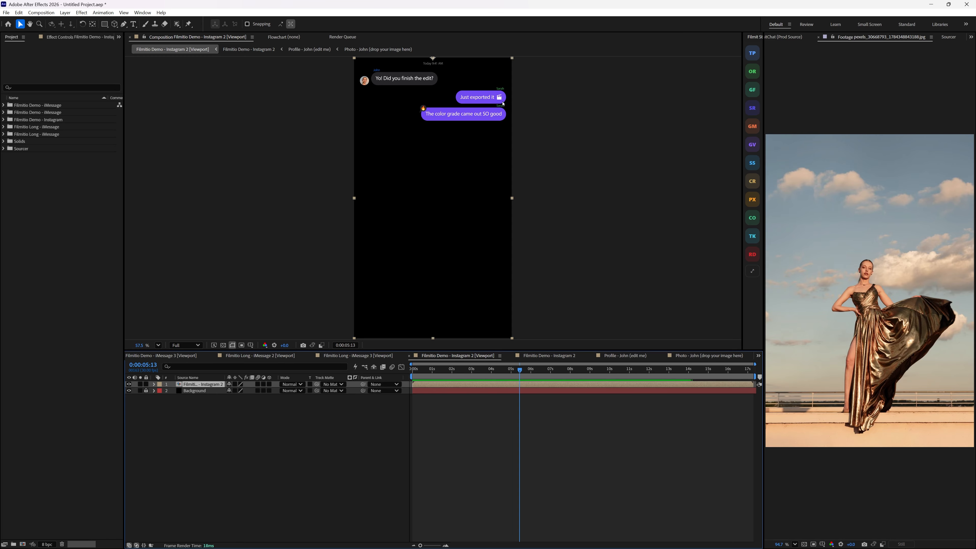
Step: Turn off Speaker Names in ChitChat and switch the Filmitio Demo chat's style to iMessage
left_click(784, 36)
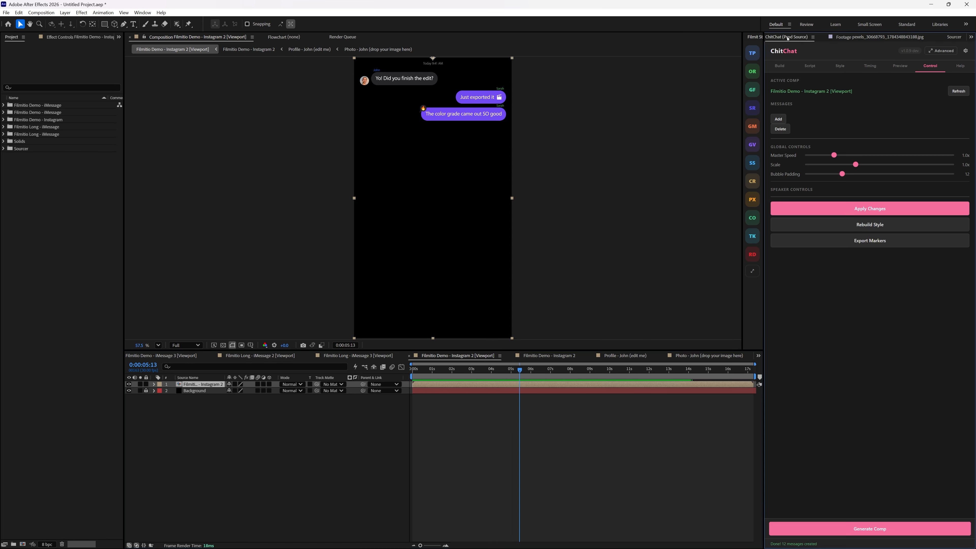
left_click(840, 66)
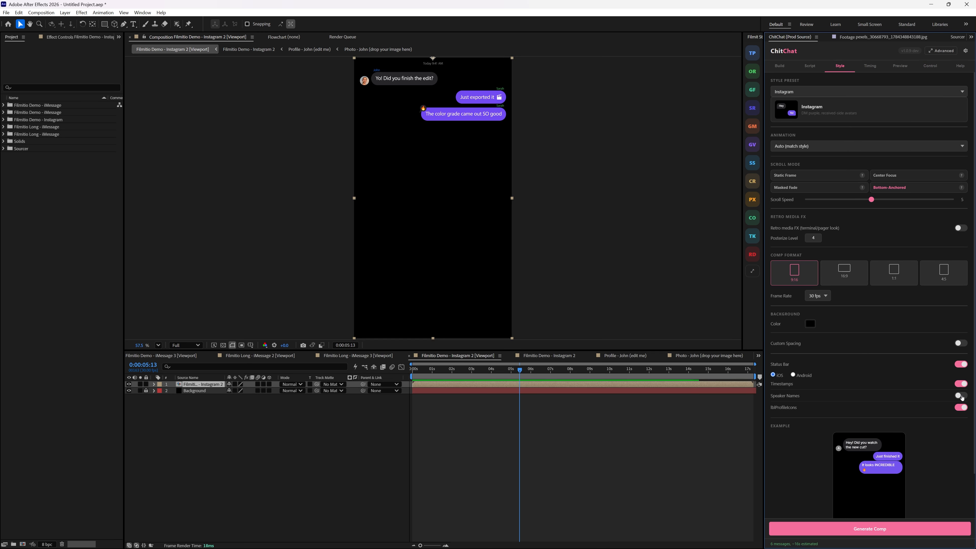
left_click(779, 66)
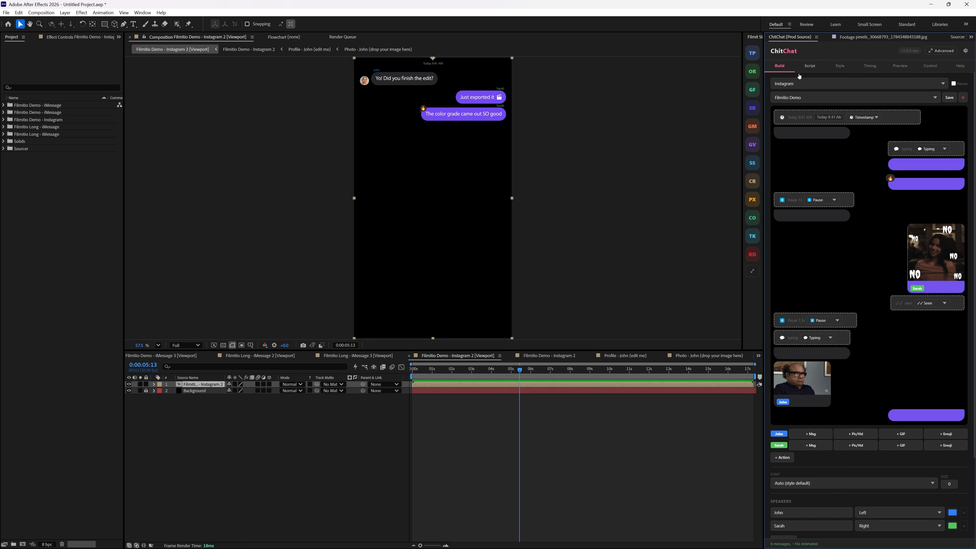
left_click(802, 84)
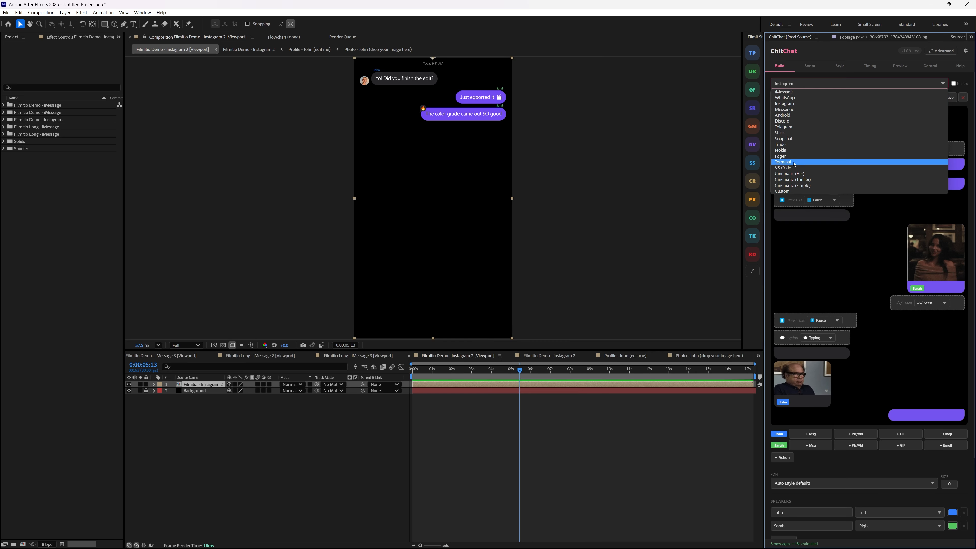
left_click(789, 93)
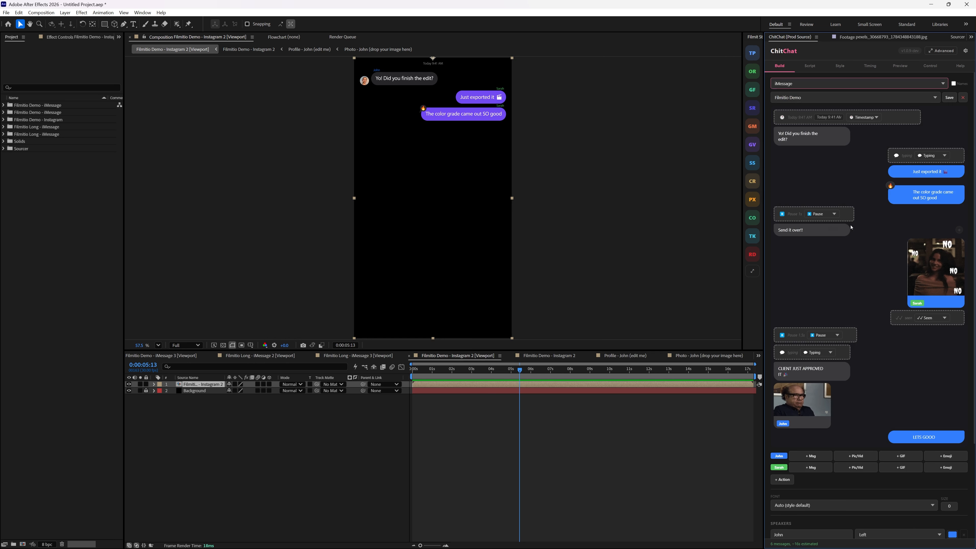
scroll(847, 227, "down", 4)
scroll(850, 233, "up", 4)
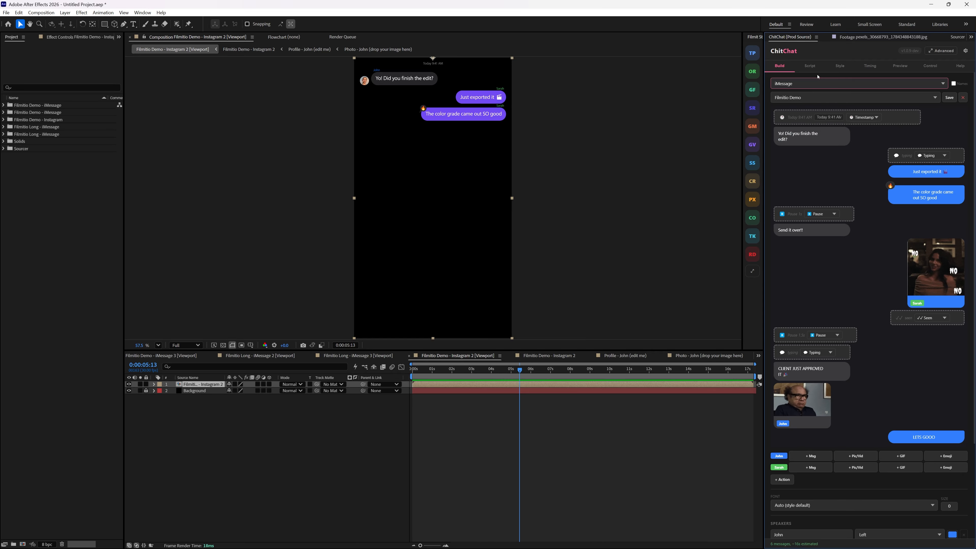
Step: Show the script version of the Filmitio Demo chat and highlight its message lines
left_click(810, 66)
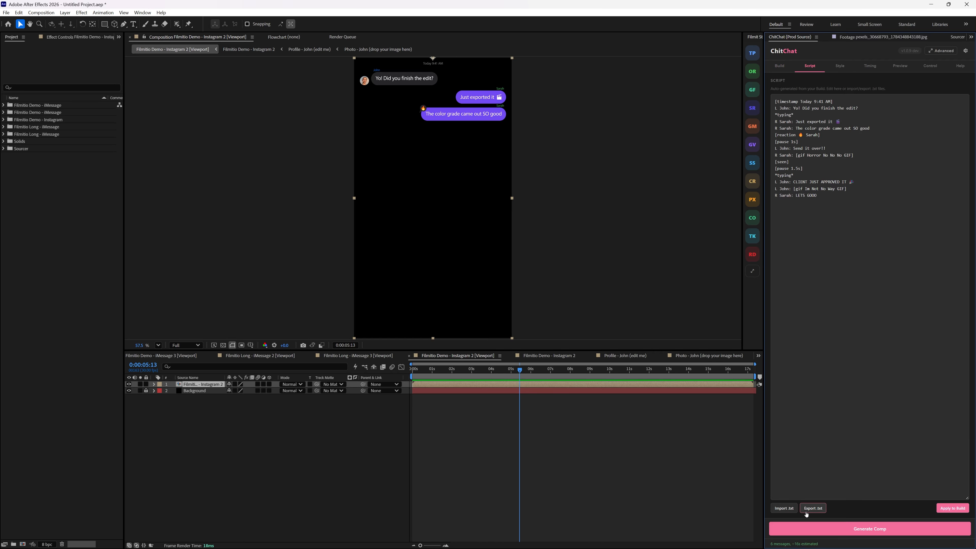
left_click_drag(822, 195, 773, 108)
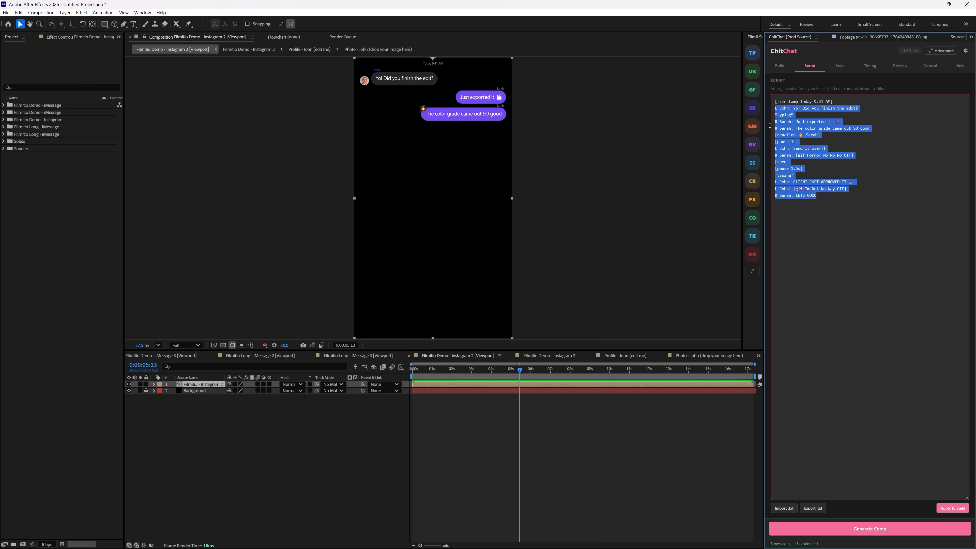
left_click(891, 202)
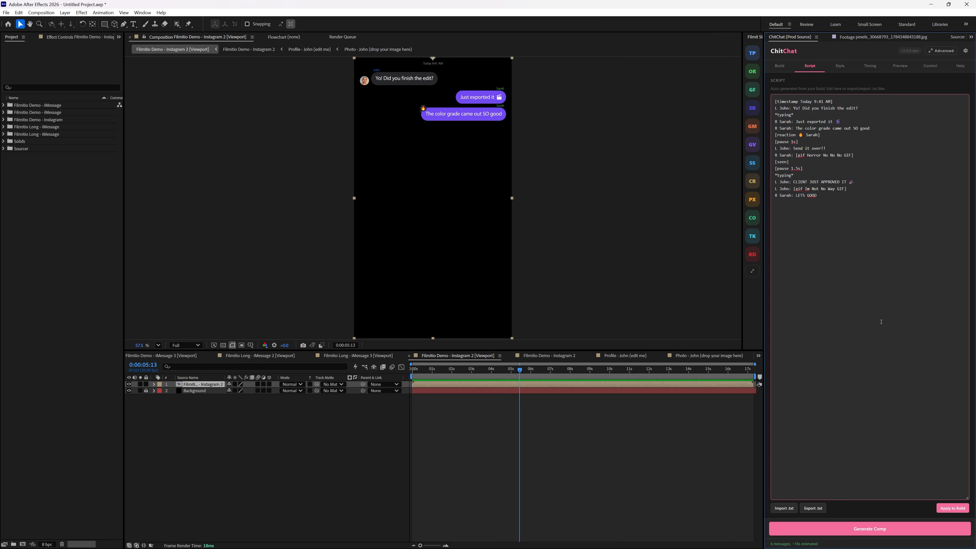
Step: Turn speaker names back on and add a message reading "Hey Guys" from the left-side speaker at the end of the chat
left_click(779, 65)
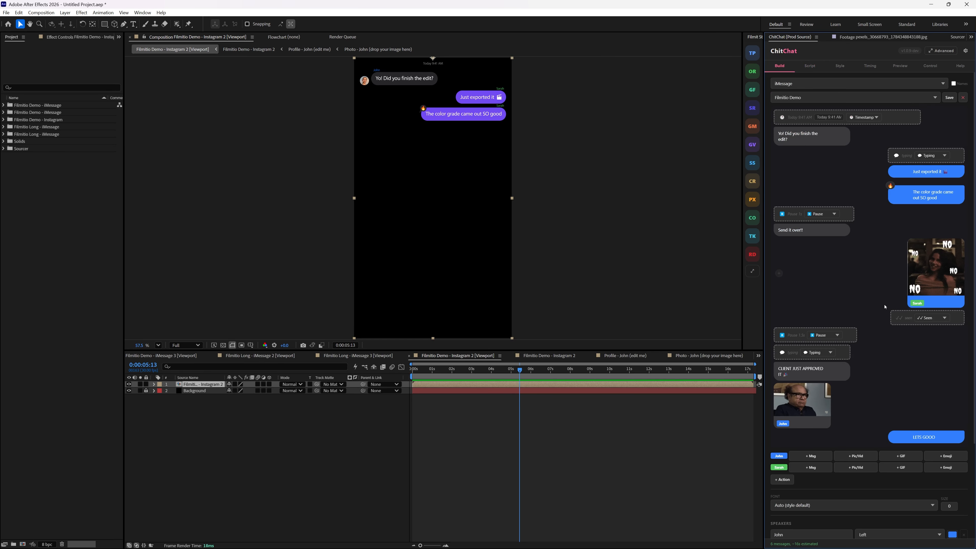
scroll(807, 399, "down", 3)
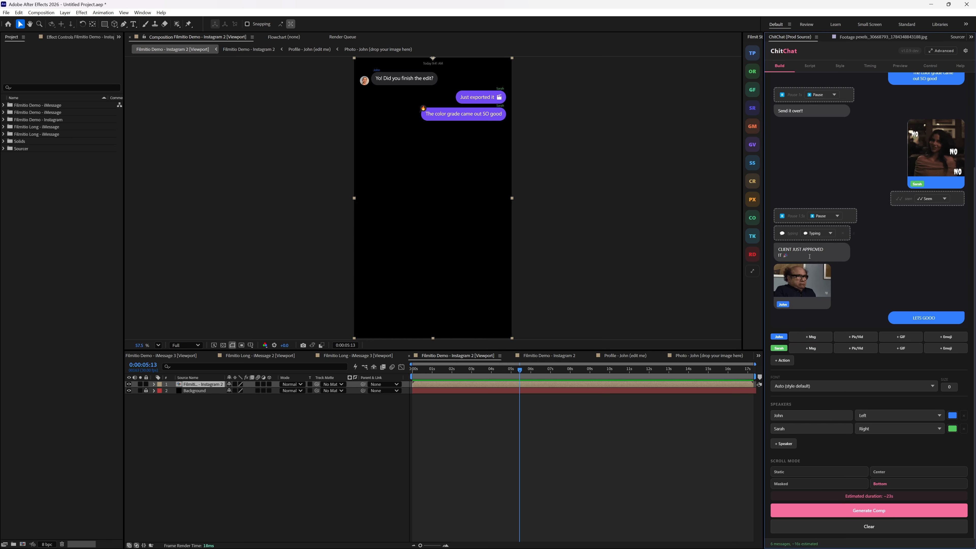
left_click(810, 338)
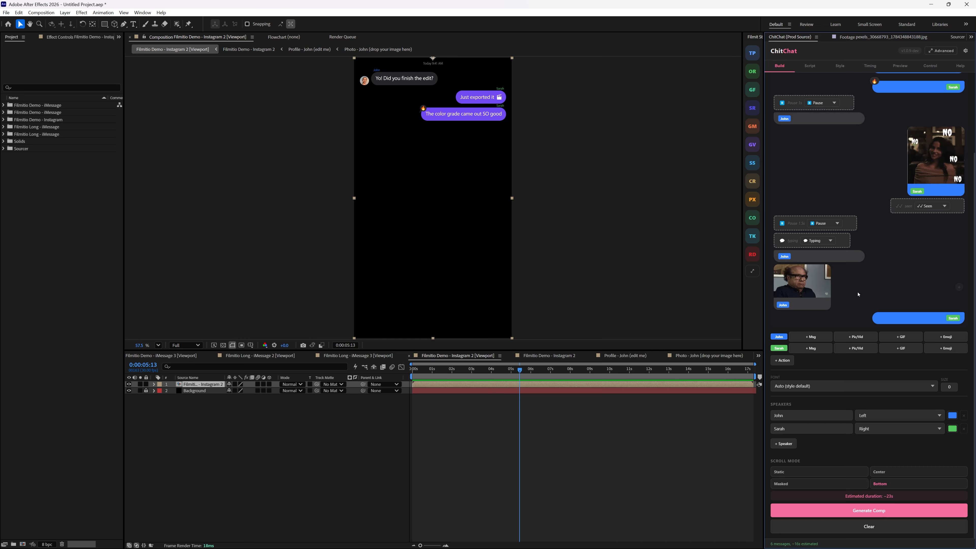
left_click(811, 338)
type("Hey Guys")
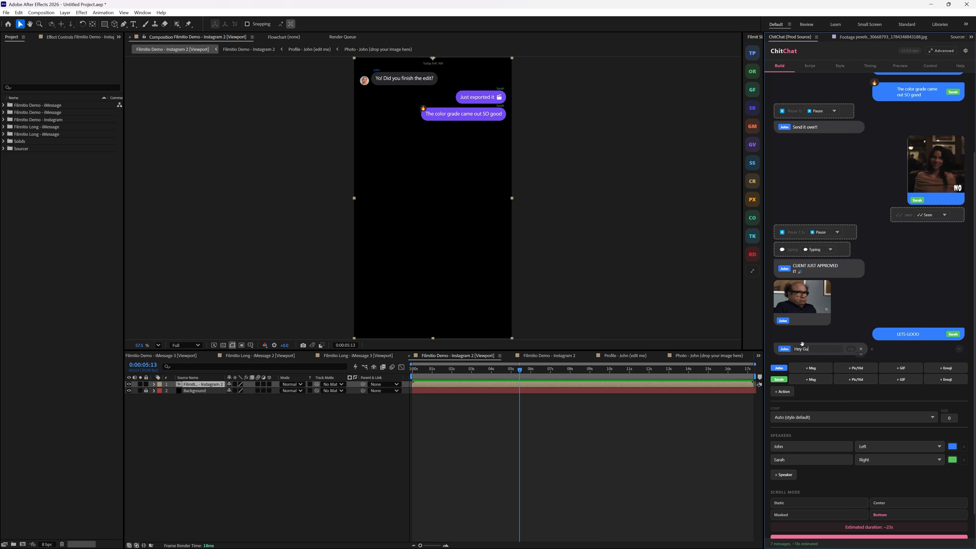
Step: Add the suspicious monkey GIF from the right-side speaker at the end of the chat and give it an emoji reaction
left_click(914, 379)
left_click(915, 383)
left_click(915, 365)
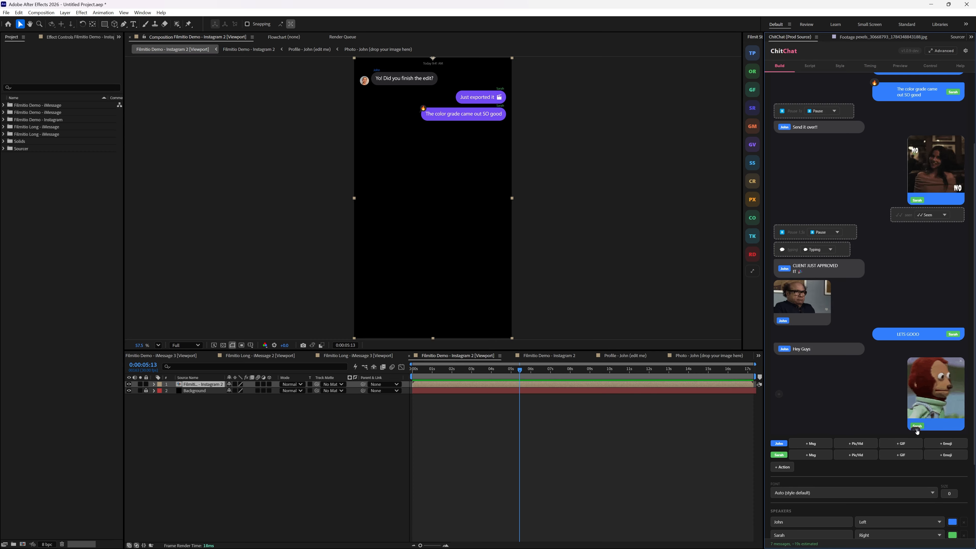
left_click(916, 431)
left_click(864, 316)
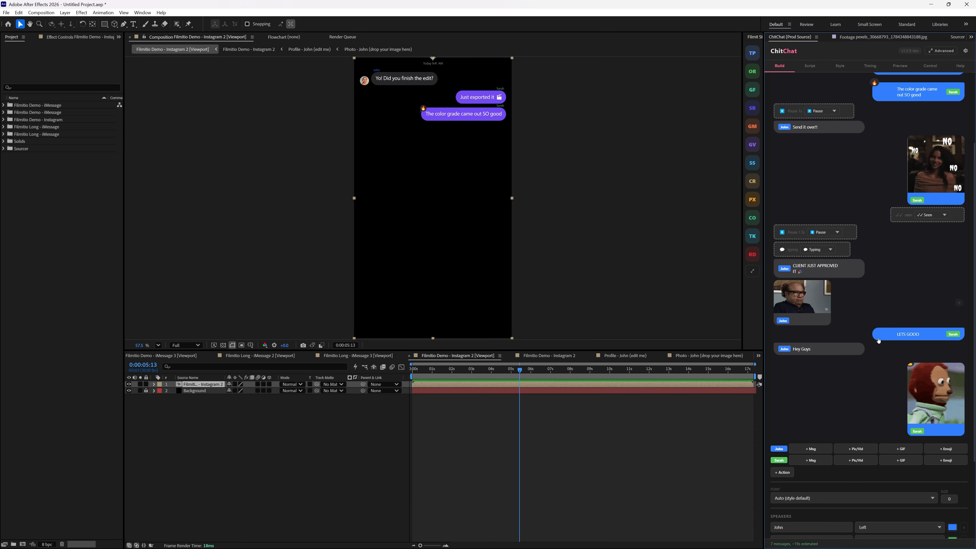
Step: Add a third speaker on the left side of the chat and enter the speaker's first name
scroll(821, 412, "down", 3)
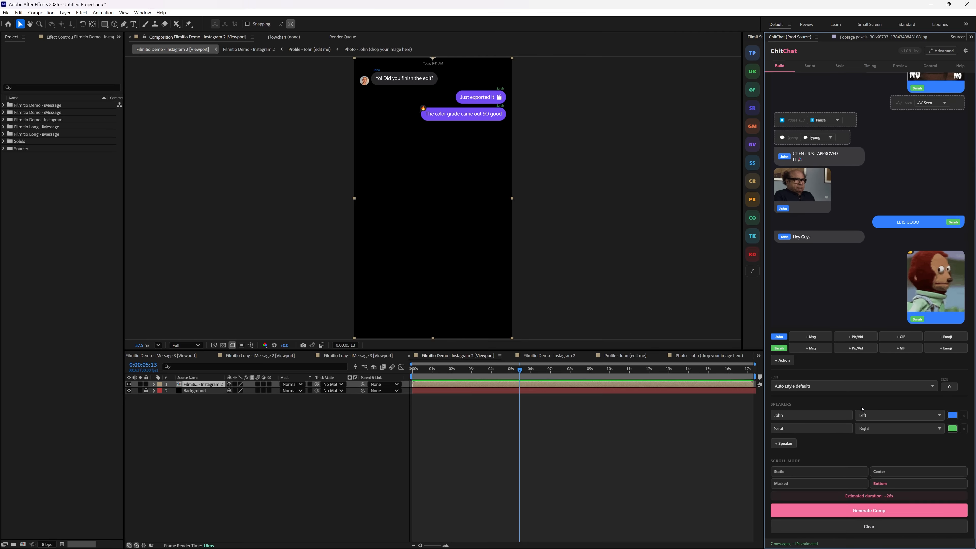
left_click(784, 443)
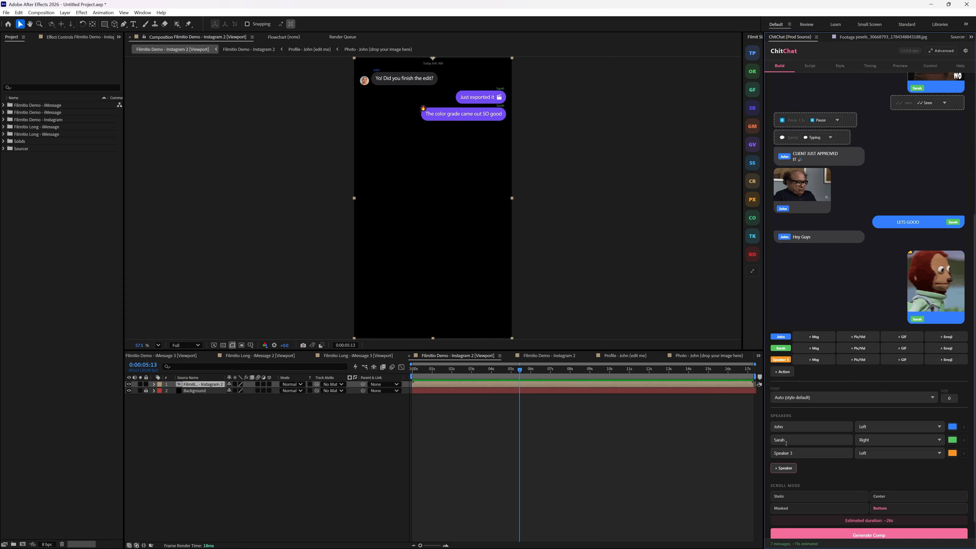
left_click(798, 454)
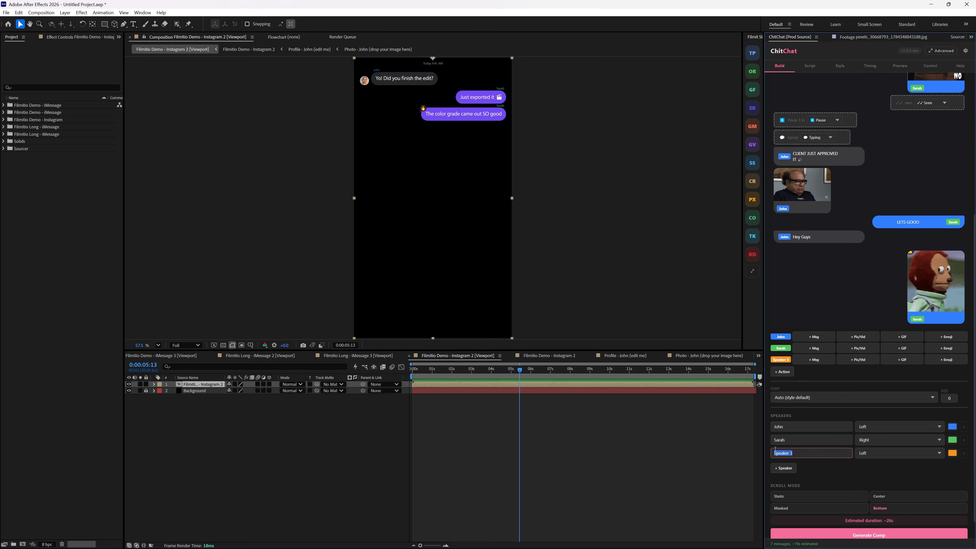
type("Max")
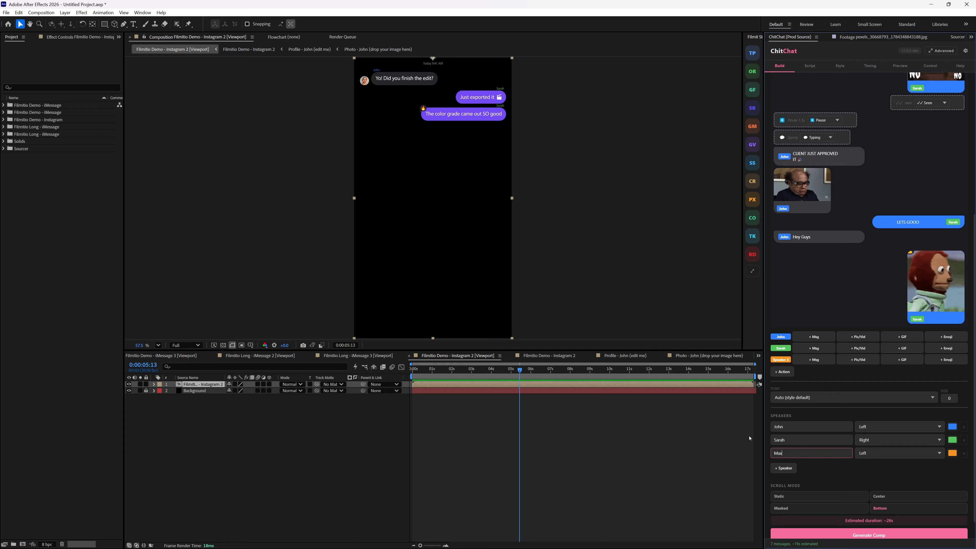
Step: Add a "Hey Y'all!" message from the third speaker, followed by the Macaulay Culkin Christmas movie GIF
left_click(812, 359)
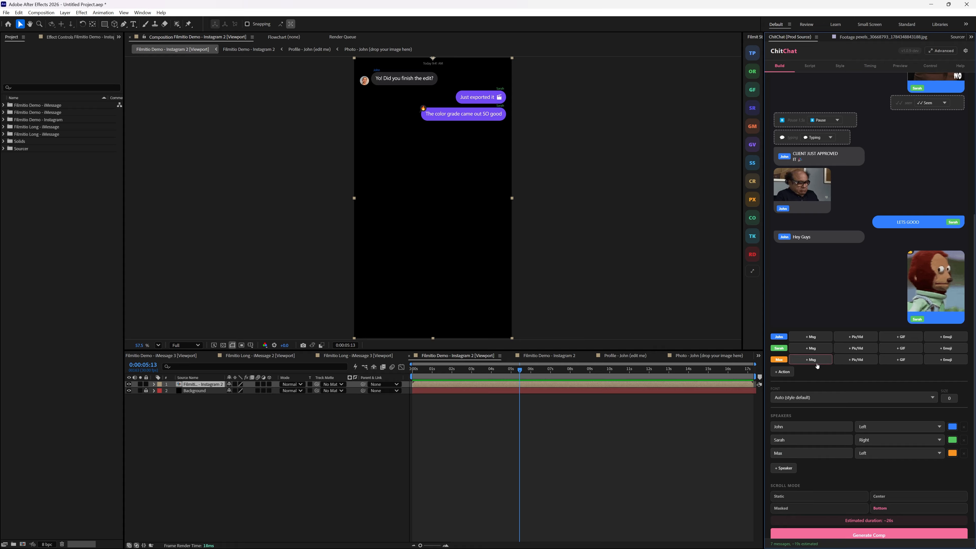
left_click(814, 361)
type("Hey Y")
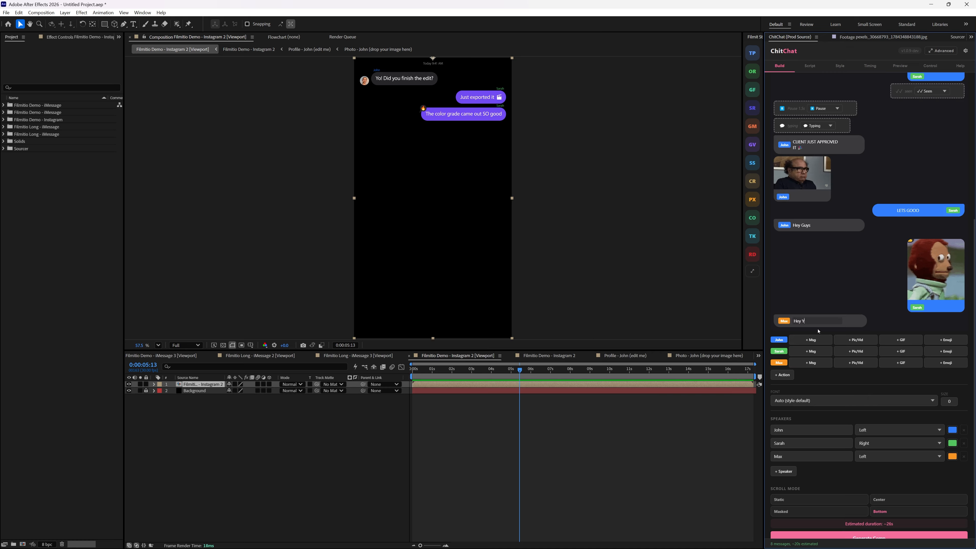
type("'all!")
key("Return")
left_click(898, 363)
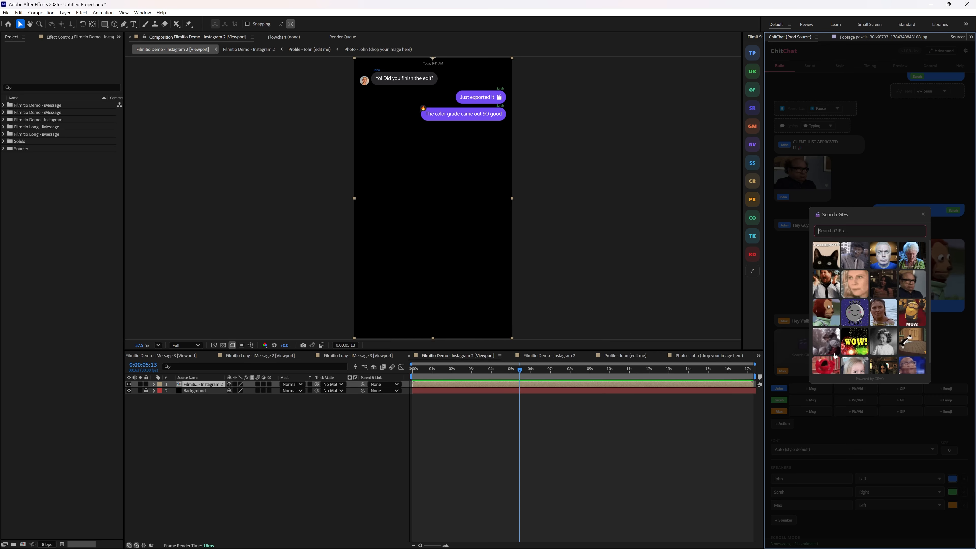
left_click(859, 341)
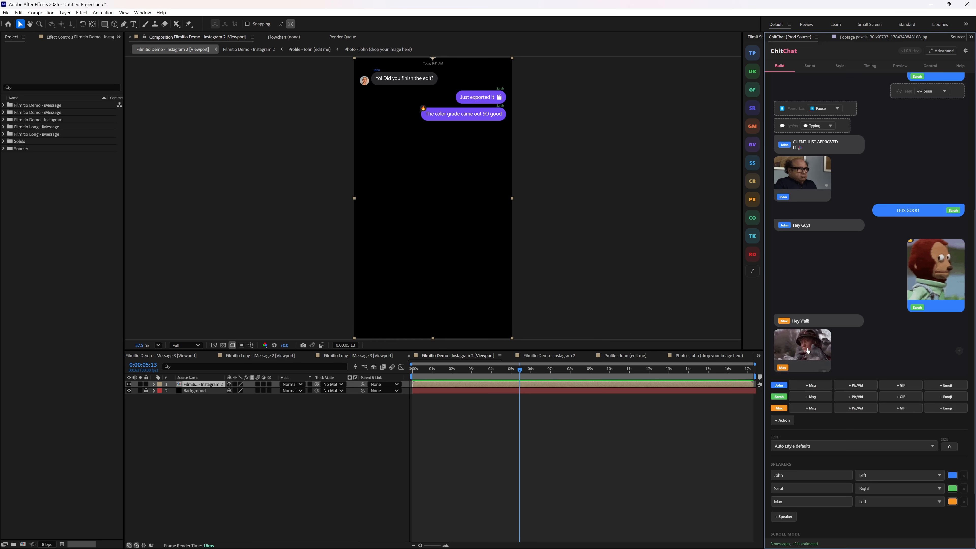
Step: Generate the iMessage composition from the extended chat and scrub through its timeline to check the messages
scroll(856, 327, "up", 5)
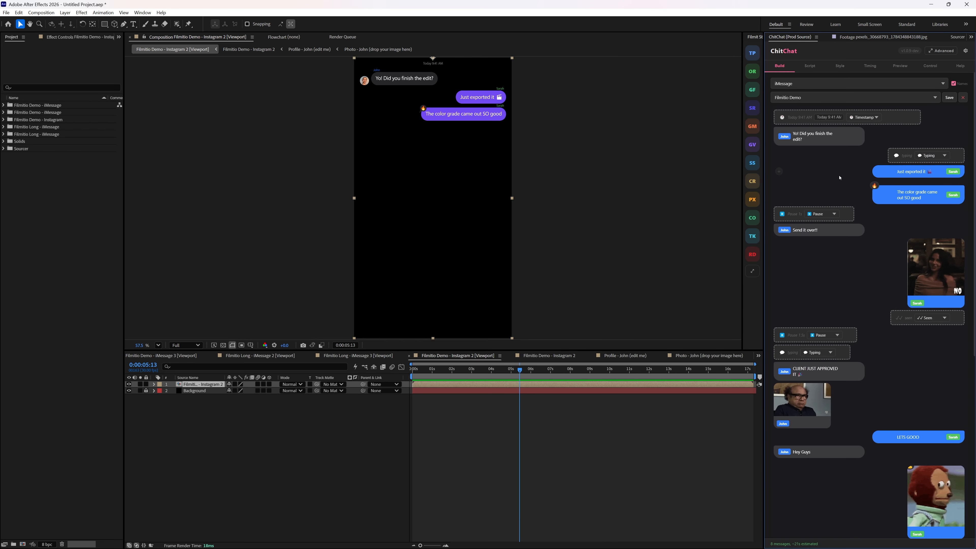
scroll(850, 280, "down", 7)
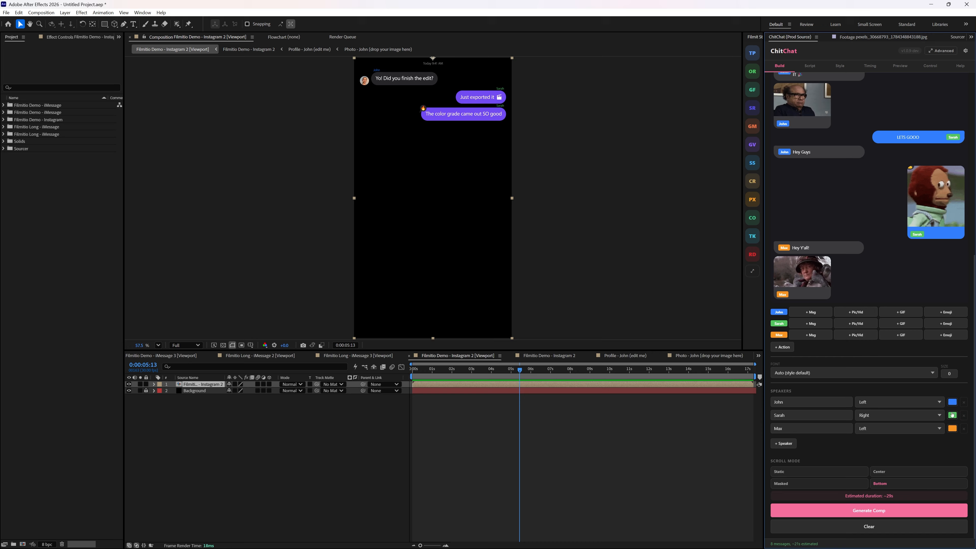
left_click(868, 510)
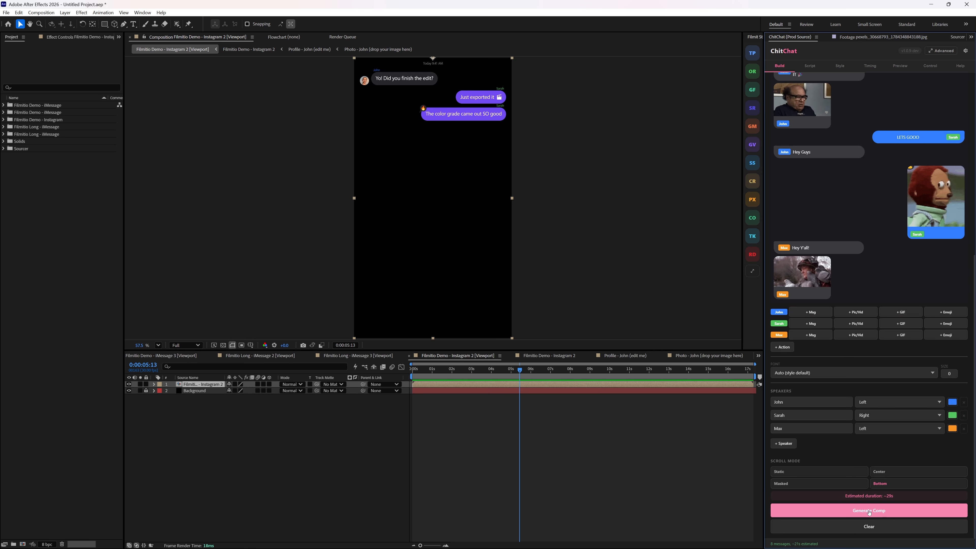
left_click_drag(705, 393, 725, 394)
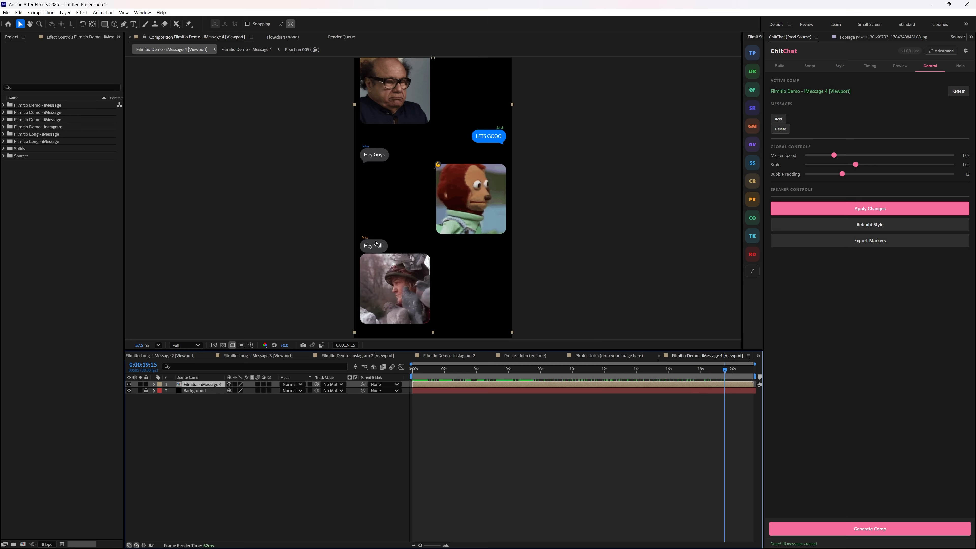
mouse_move(716, 371)
left_mouse_down()
mouse_move(631, 385)
mouse_move(473, 385)
mouse_move(732, 381)
left_mouse_up()
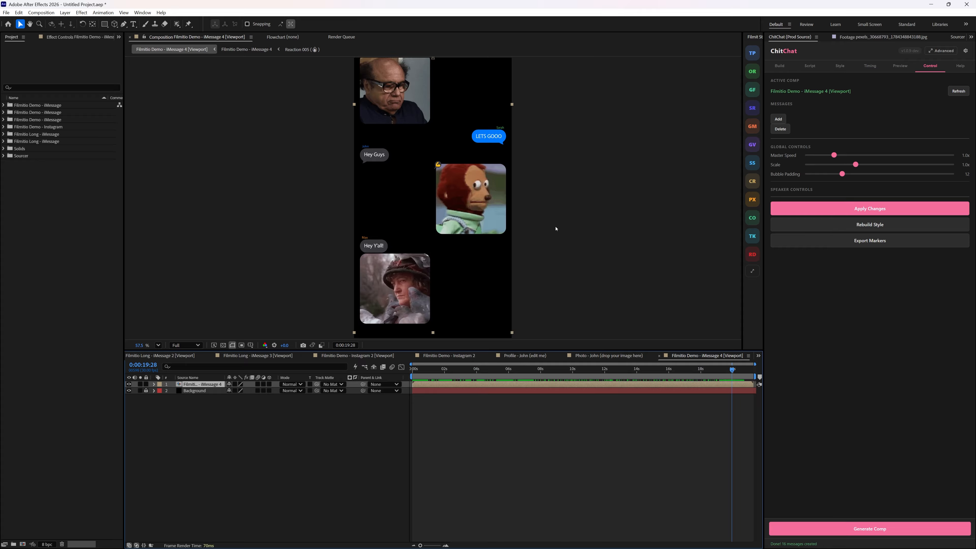
left_click_drag(610, 369, 582, 379)
Step: Compare the extended chat's message layout with its script version
left_click(780, 67)
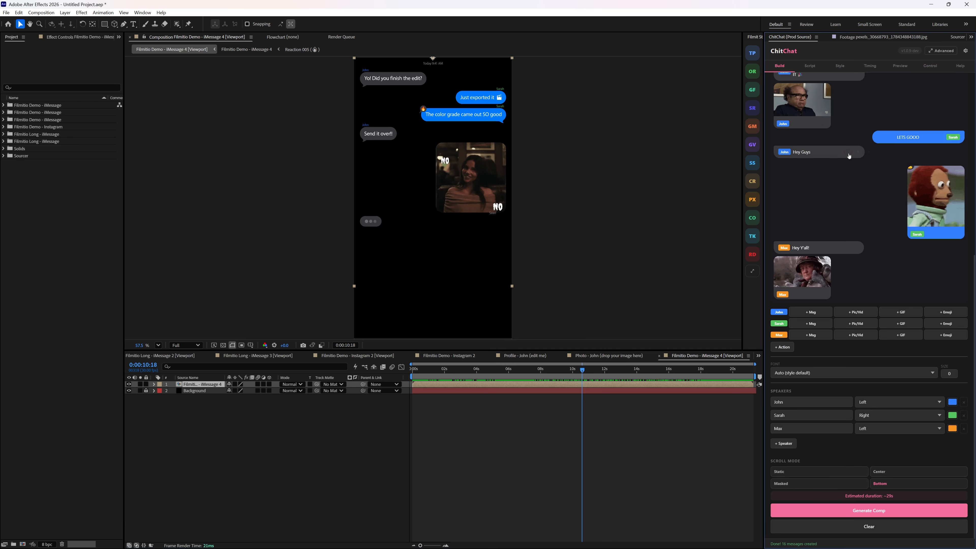
left_click(810, 66)
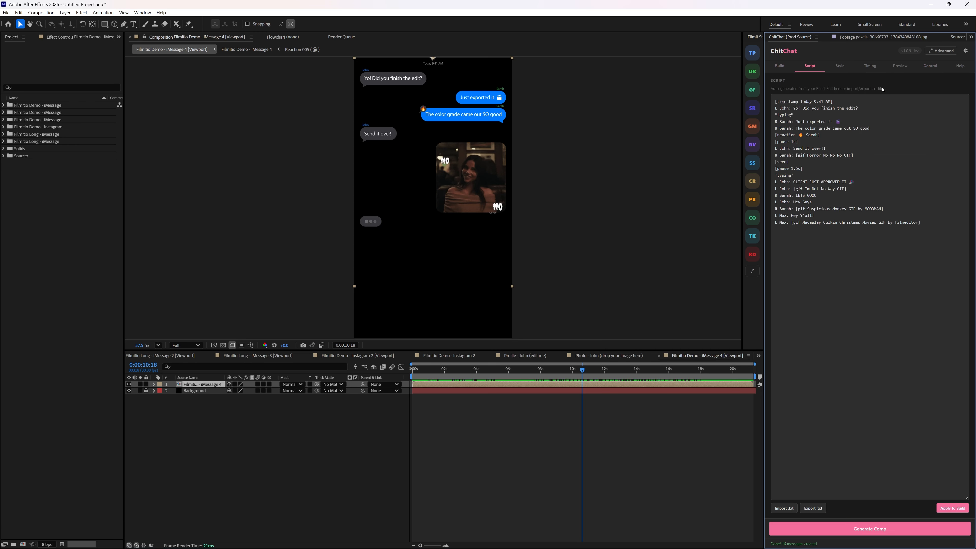
left_click(779, 66)
scroll(870, 245, "down", 10)
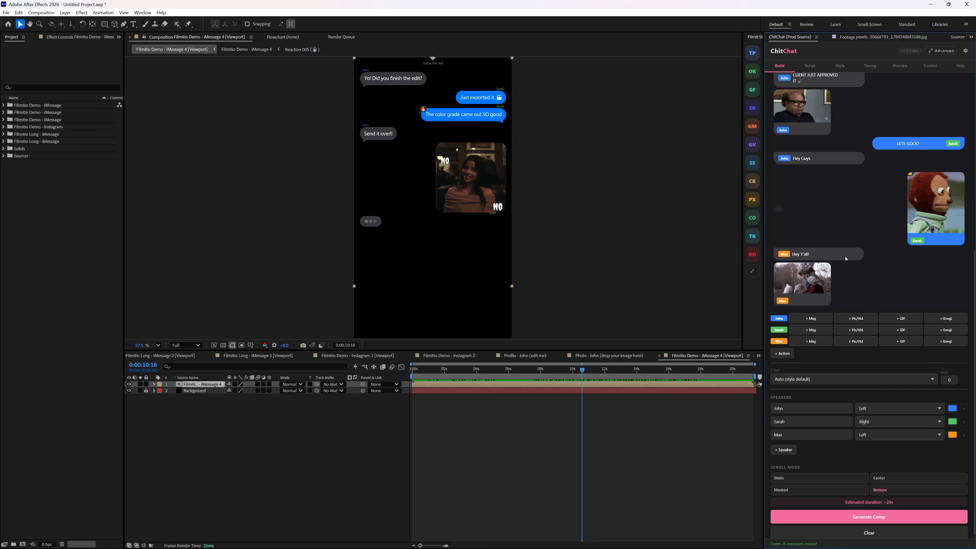
Step: Launch ChitChat's Advanced mode, enlarge its floating window and widen the live preview area
left_click(942, 51)
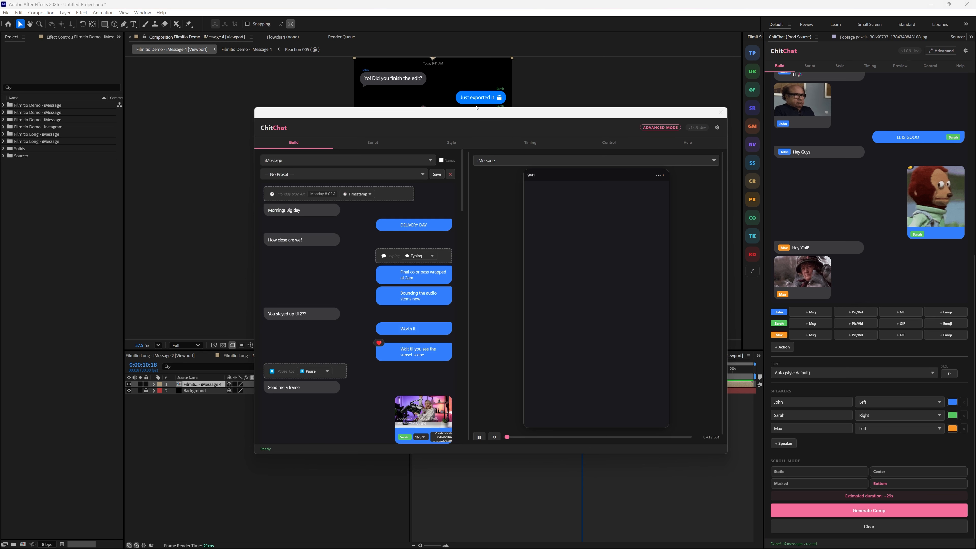
left_click_drag(476, 118, 457, 59)
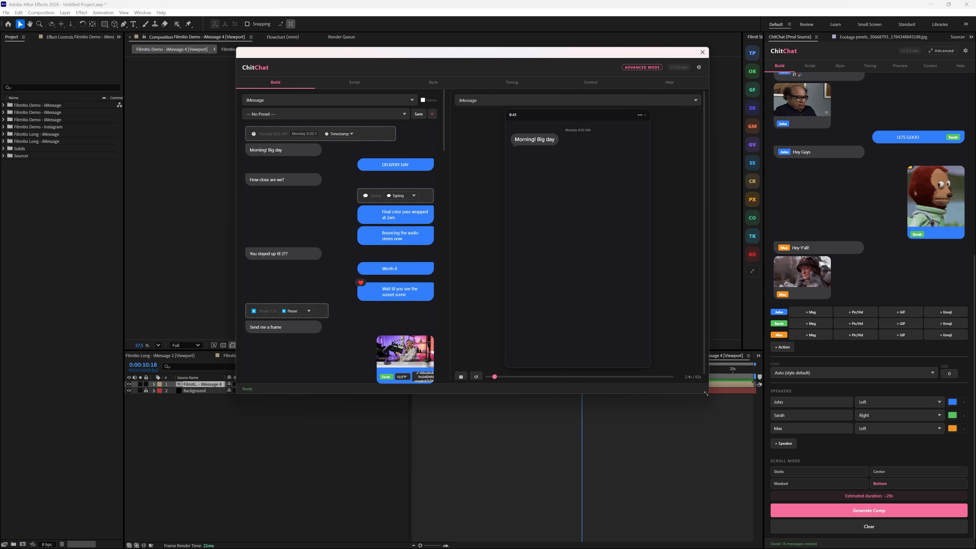
left_click_drag(708, 394, 875, 525)
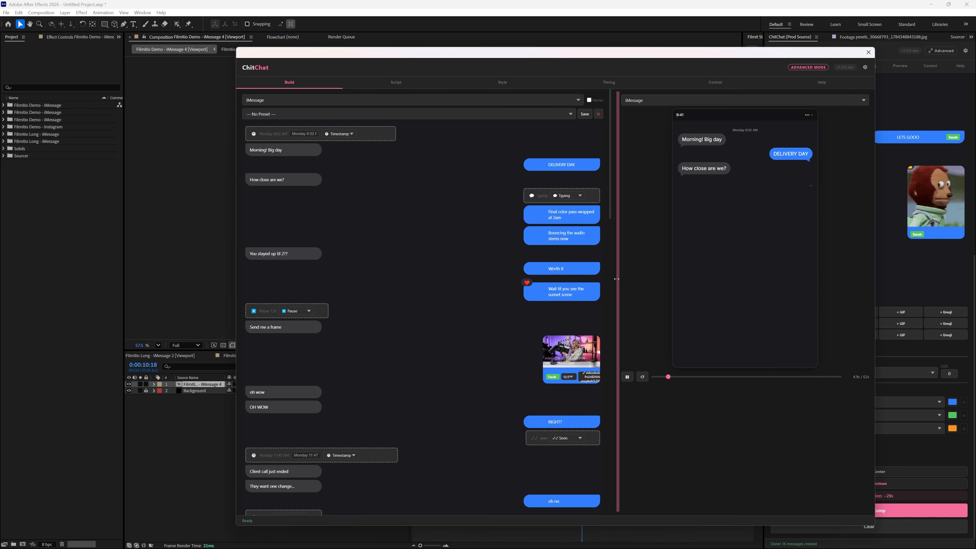
left_click_drag(619, 279, 525, 280)
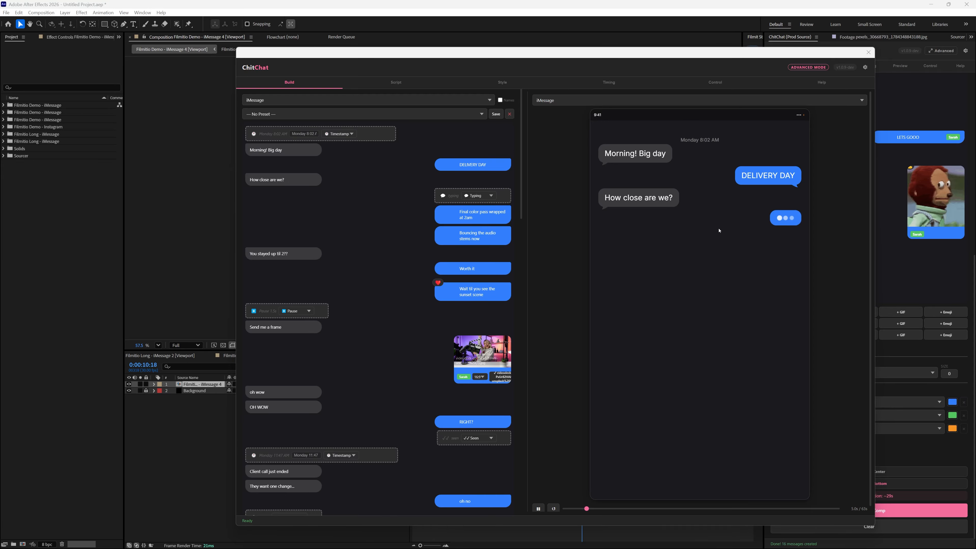
Step: Look over the long chat's messages and settings and scrub its live preview forward
scroll(397, 361, "down", 15)
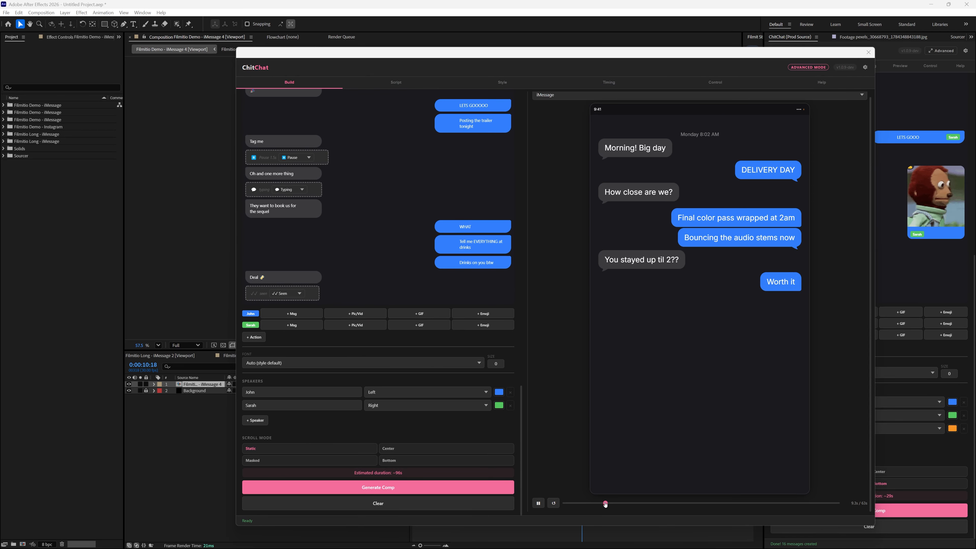
left_click_drag(604, 505, 629, 504)
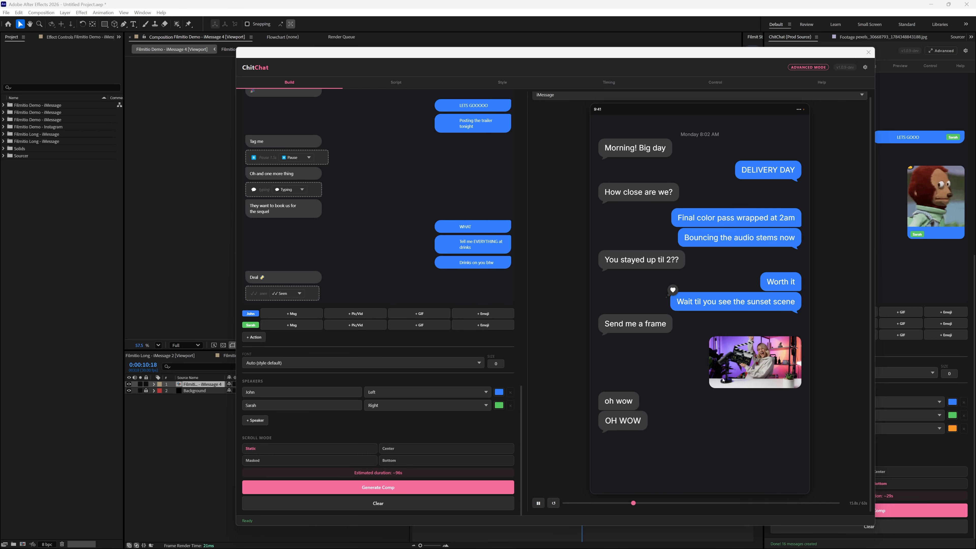
scroll(416, 228, "up", 15)
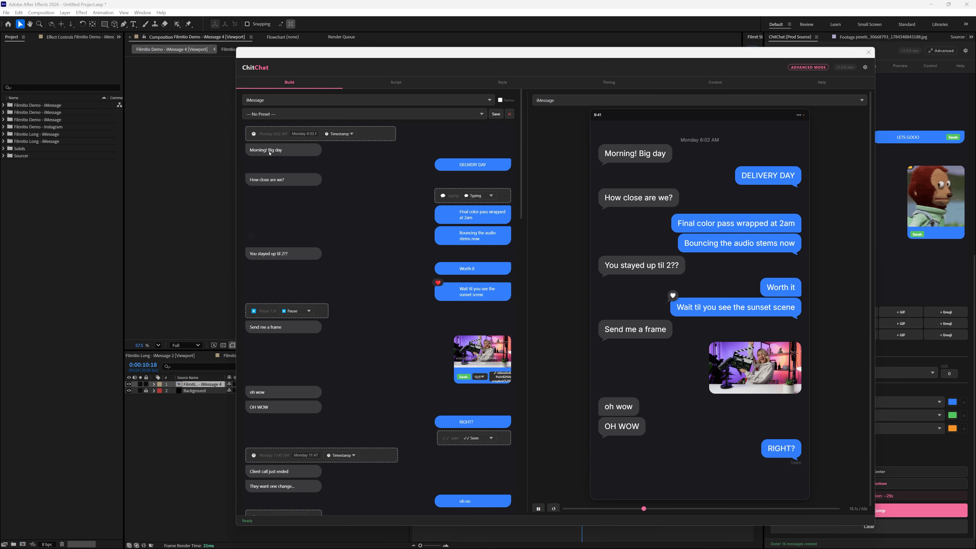
Step: Load the Filmitio Demo preset in Advanced mode and pick GIFs for its two empty GIF messages
left_click(269, 114)
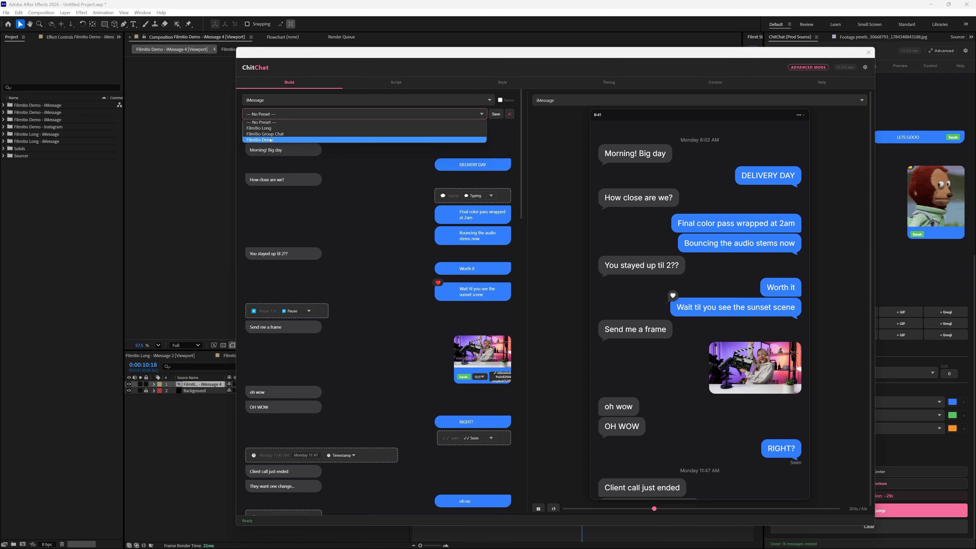
left_click(271, 140)
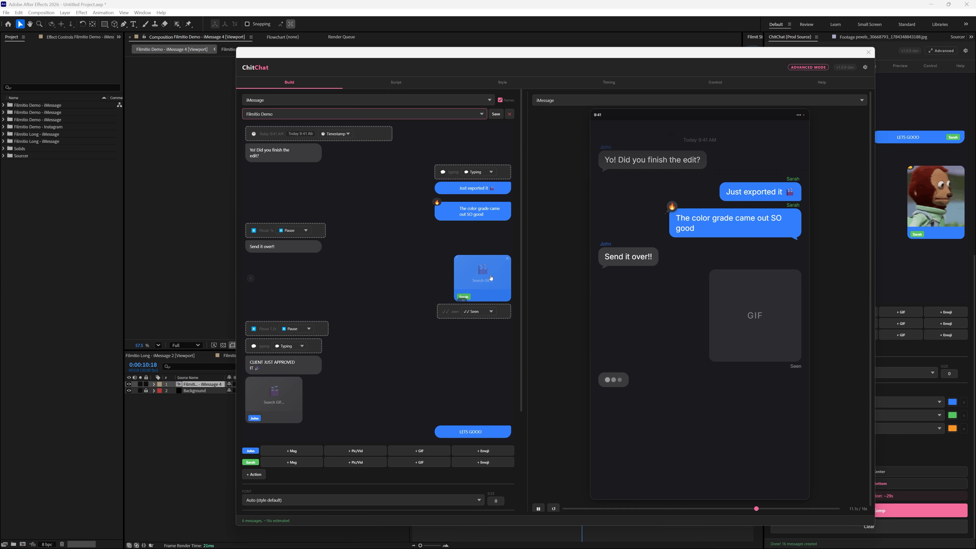
left_click(483, 277)
left_click(543, 283)
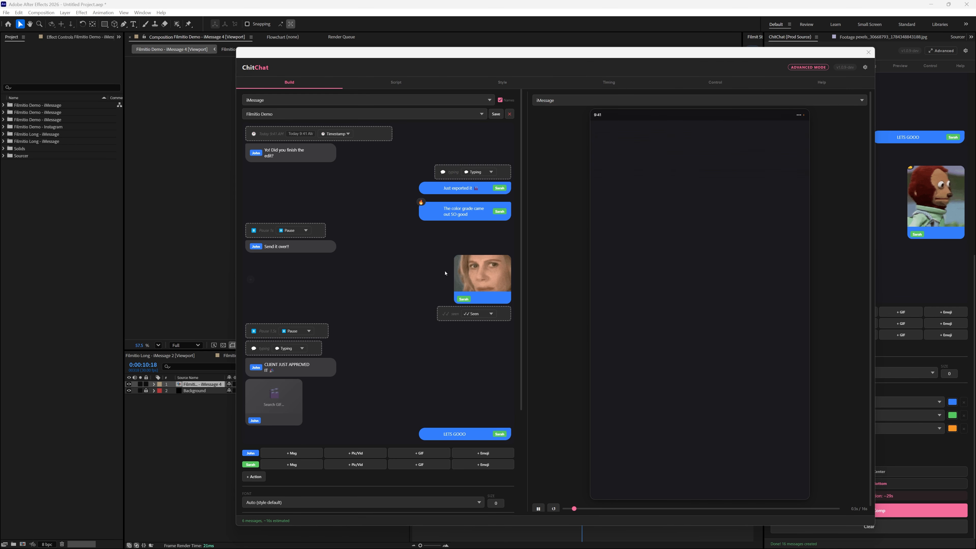
left_click(272, 404)
left_click(511, 309)
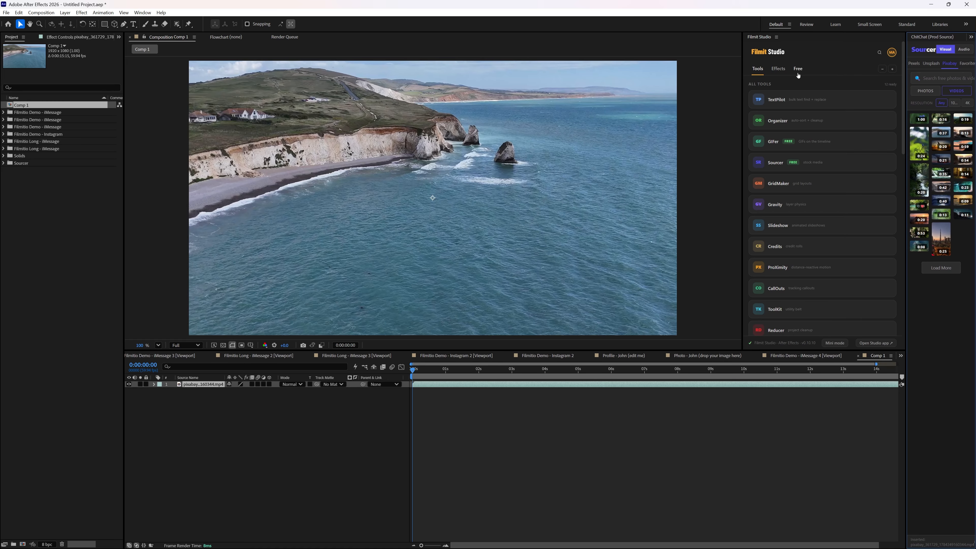
Step: Apply Filmit Studio's VHS effect to the coastline video layer in Comp 1
left_click(785, 69)
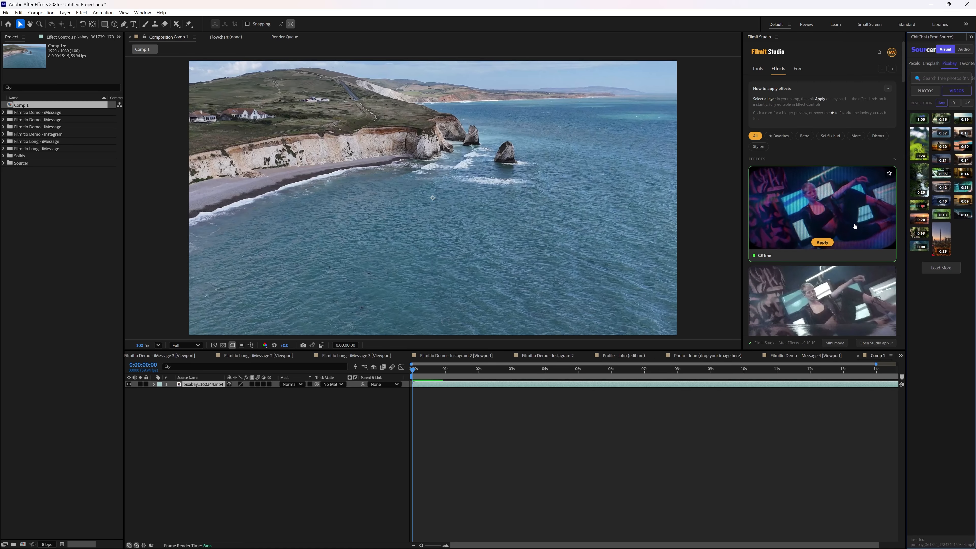
scroll(849, 222, "down", 5)
scroll(849, 222, "up", 3)
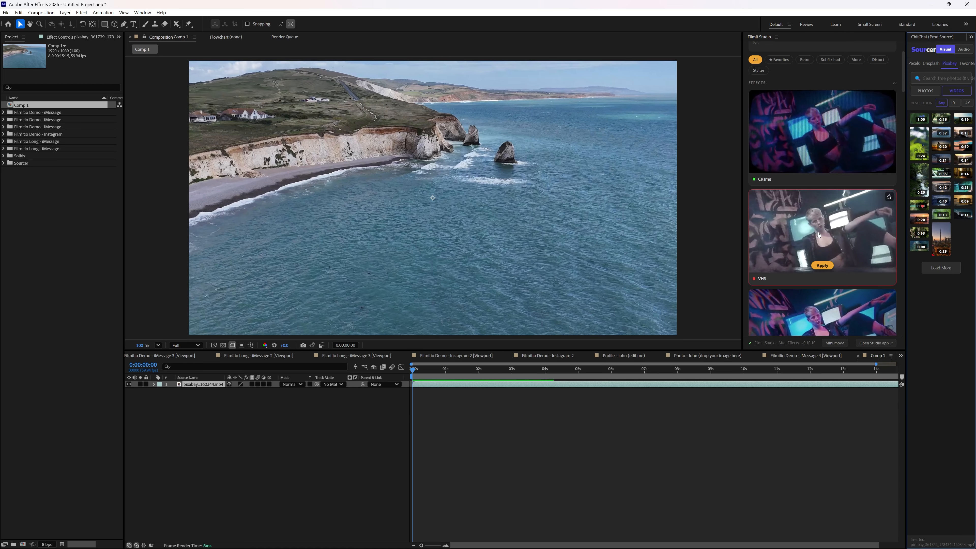
left_click(823, 266)
Step: Scrub through the VHS-treated coastline clip and select the effect's Dying VCR preset
left_click_drag(452, 379, 612, 345)
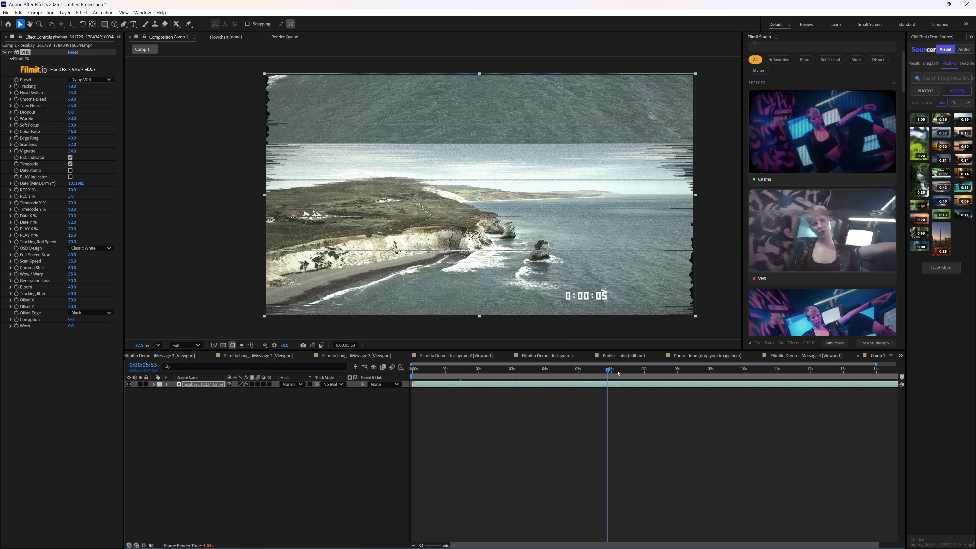
left_click_drag(688, 369, 701, 370)
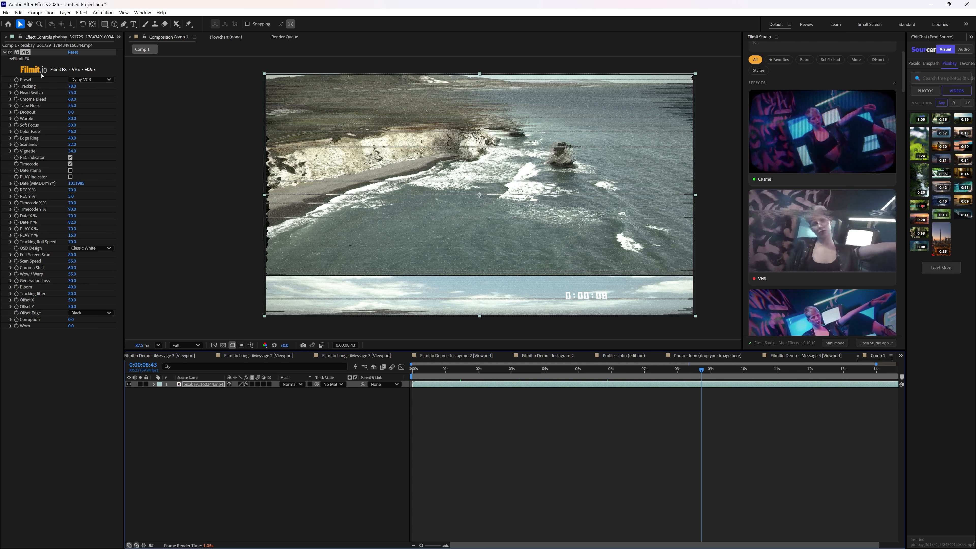
left_click(100, 79)
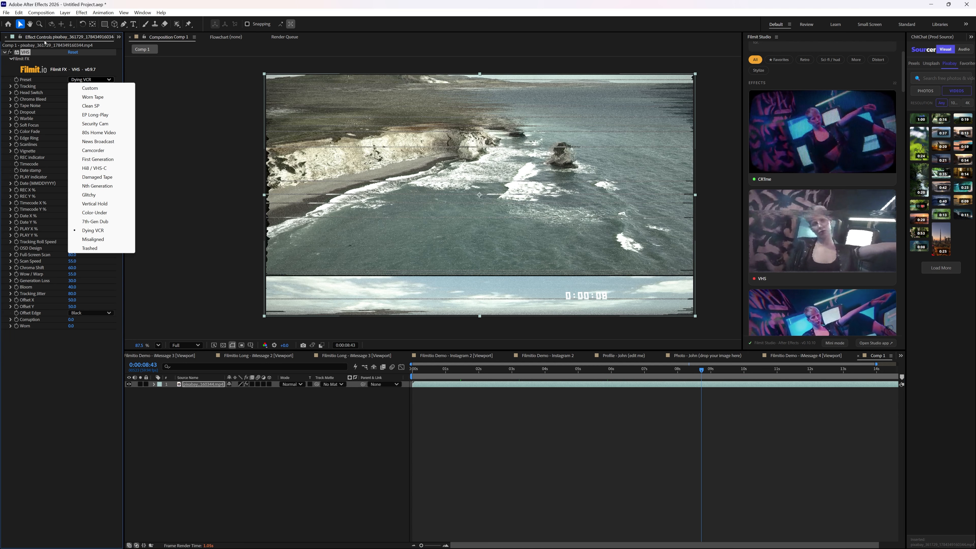
left_click(93, 230)
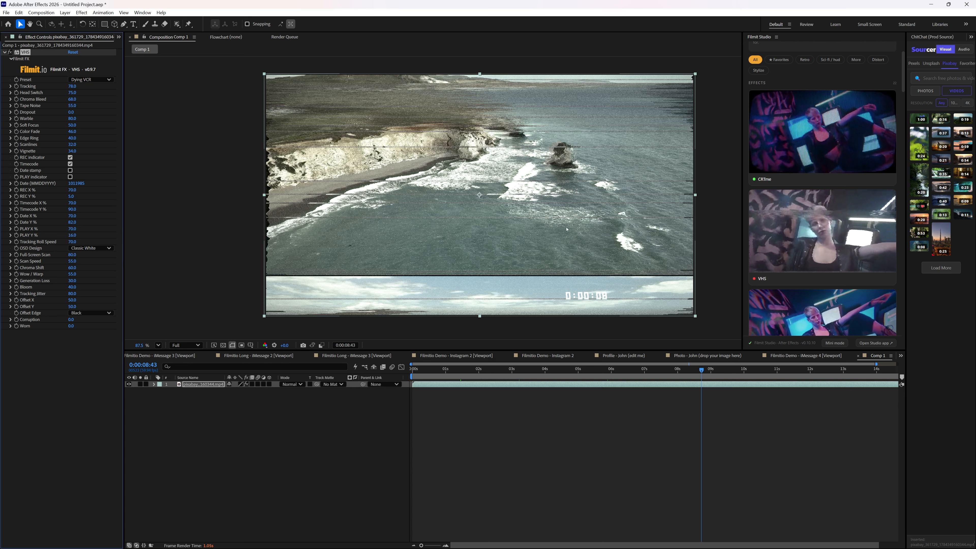
Step: Find the Terminator effect among Filmit Studio's effects and apply it to the coastline video layer
scroll(840, 245, "down", 10)
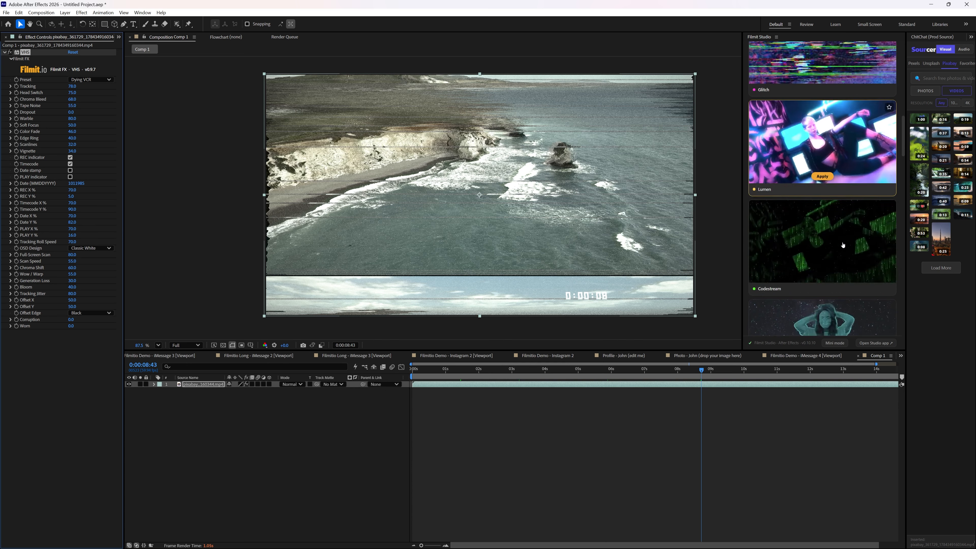
scroll(841, 245, "down", 10)
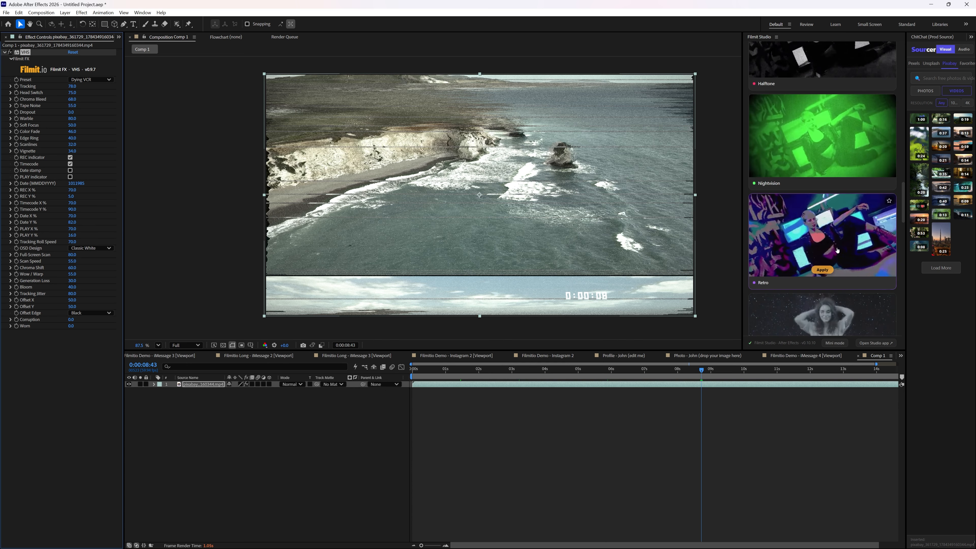
scroll(837, 249, "down", 10)
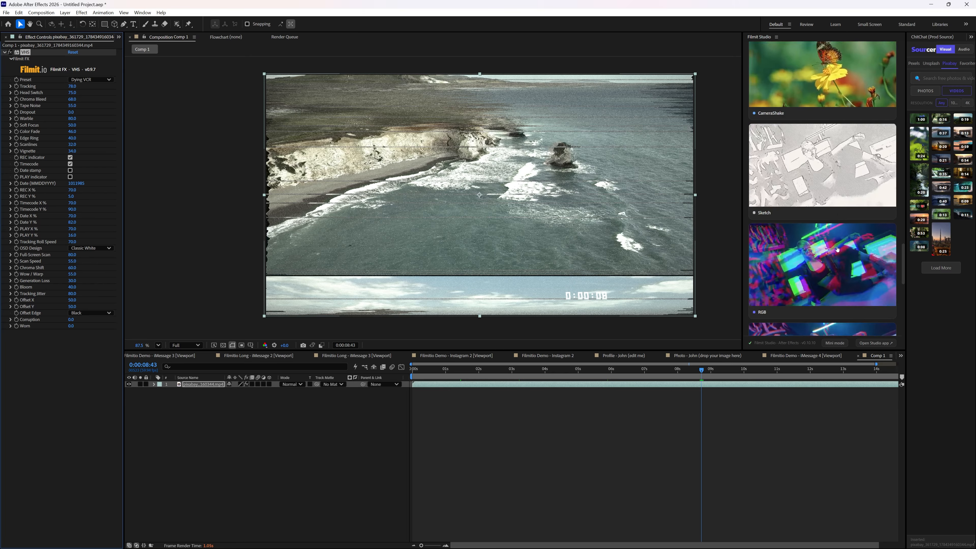
scroll(837, 249, "down", 5)
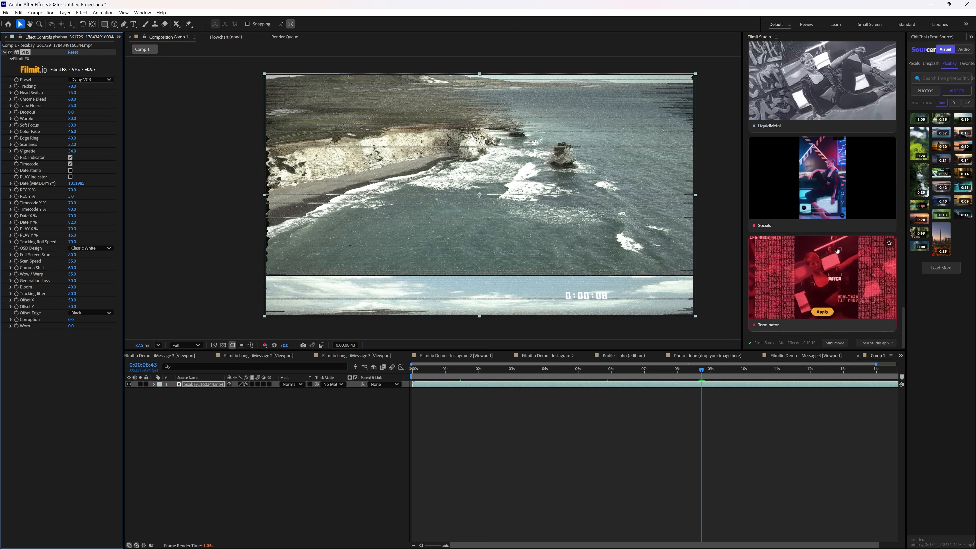
left_click(838, 249)
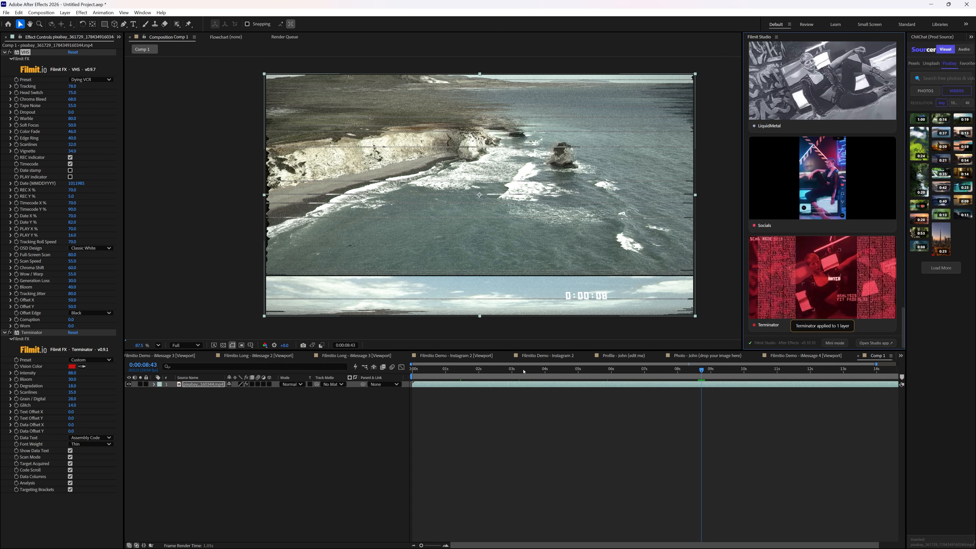